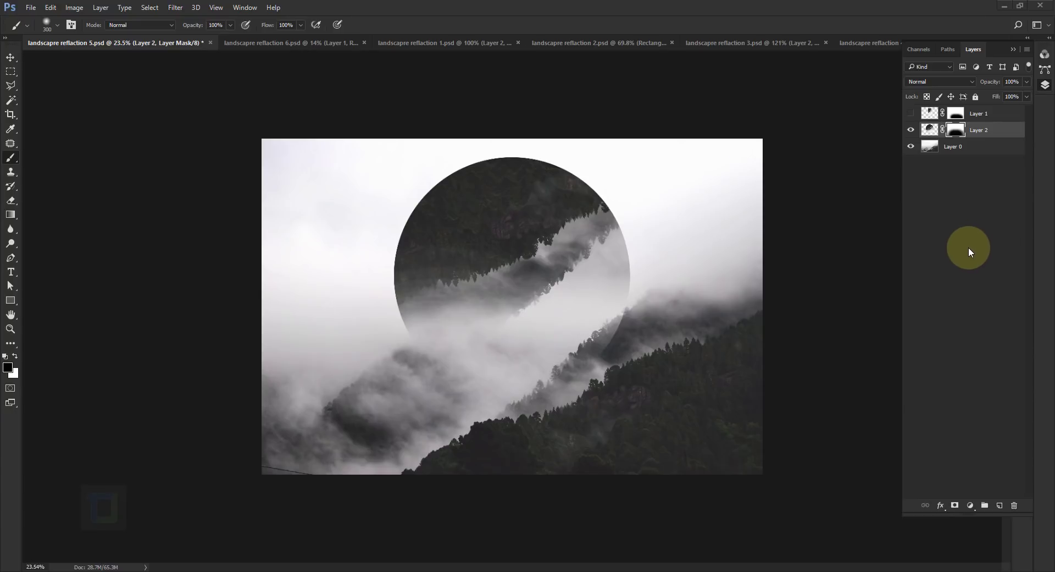
- Preview the mountain sunset, pink mountain and misty forest examples, ending on landscapre reflaction 2.psd
{"action": "left_click", "coordinate": [244, 43]}
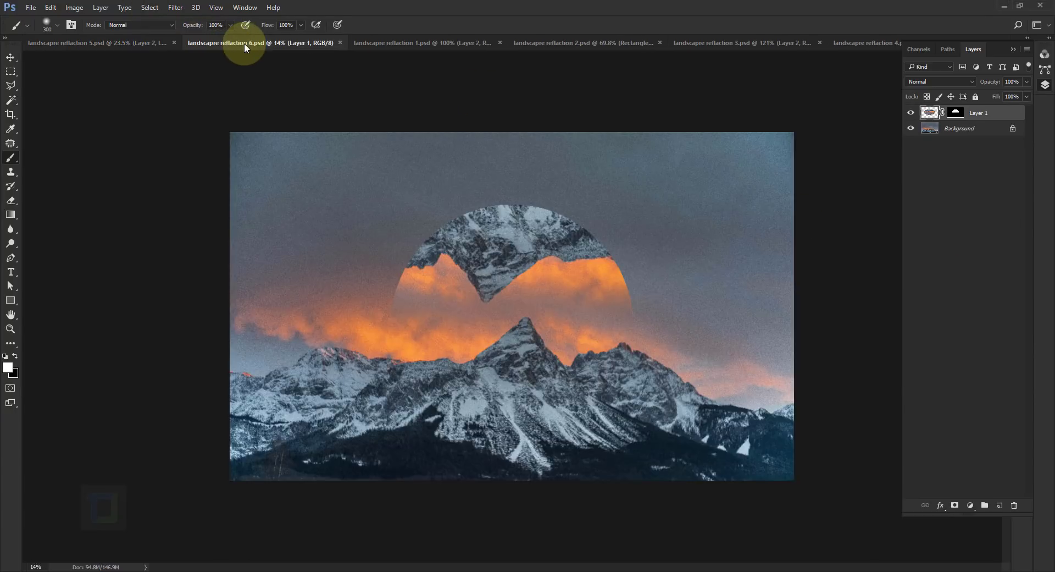
{"action": "left_click", "coordinate": [443, 42]}
{"action": "left_click", "coordinate": [566, 43]}
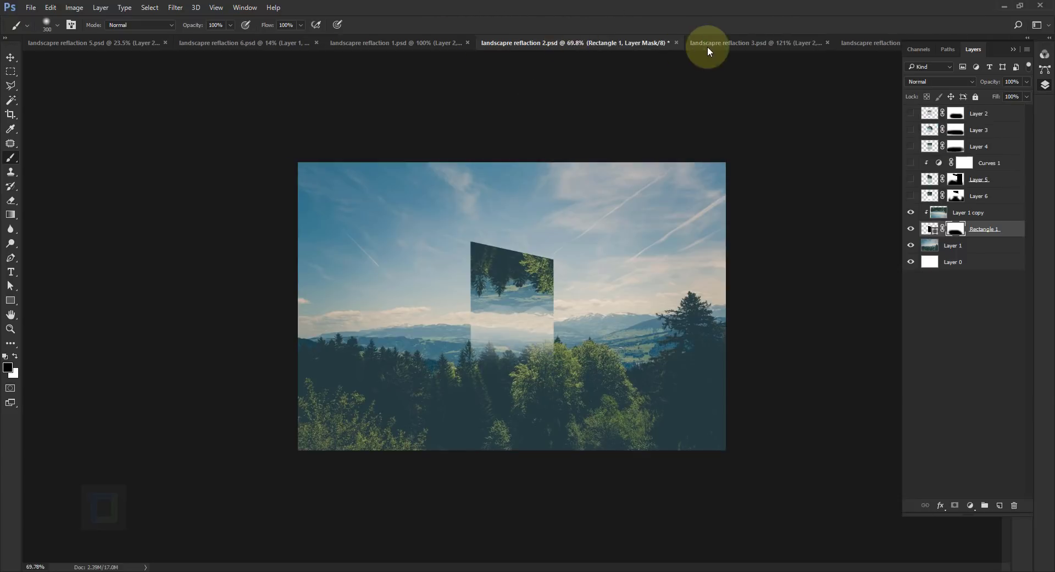
{"action": "left_click", "coordinate": [743, 40]}
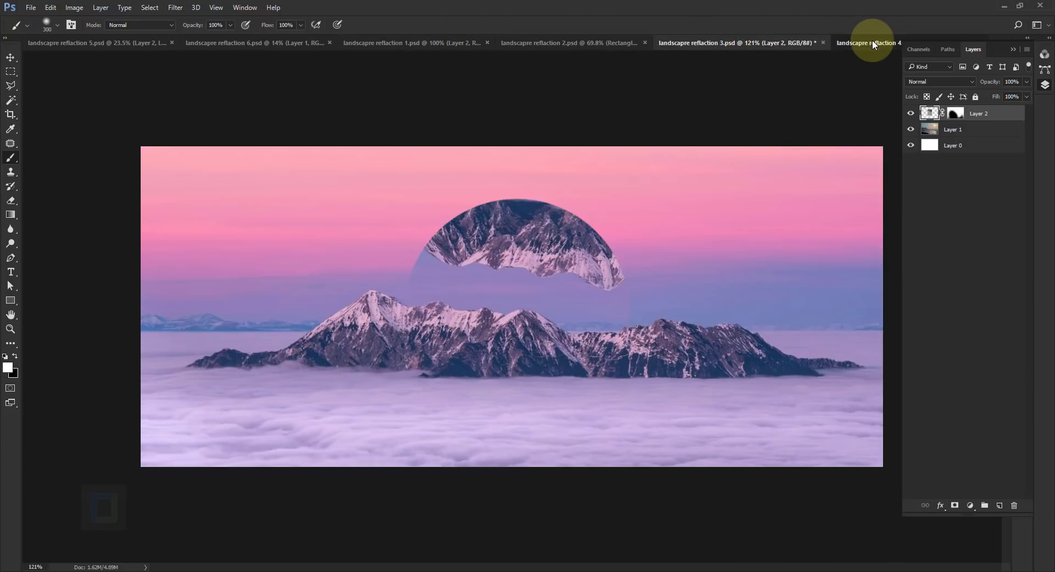
{"action": "left_click", "coordinate": [872, 42]}
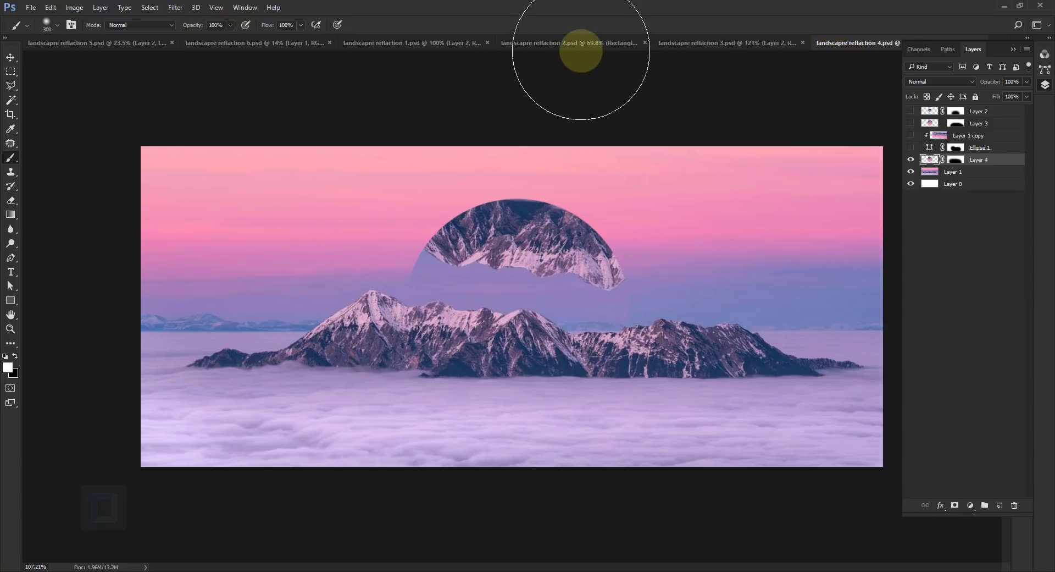
{"action": "left_click", "coordinate": [577, 44]}
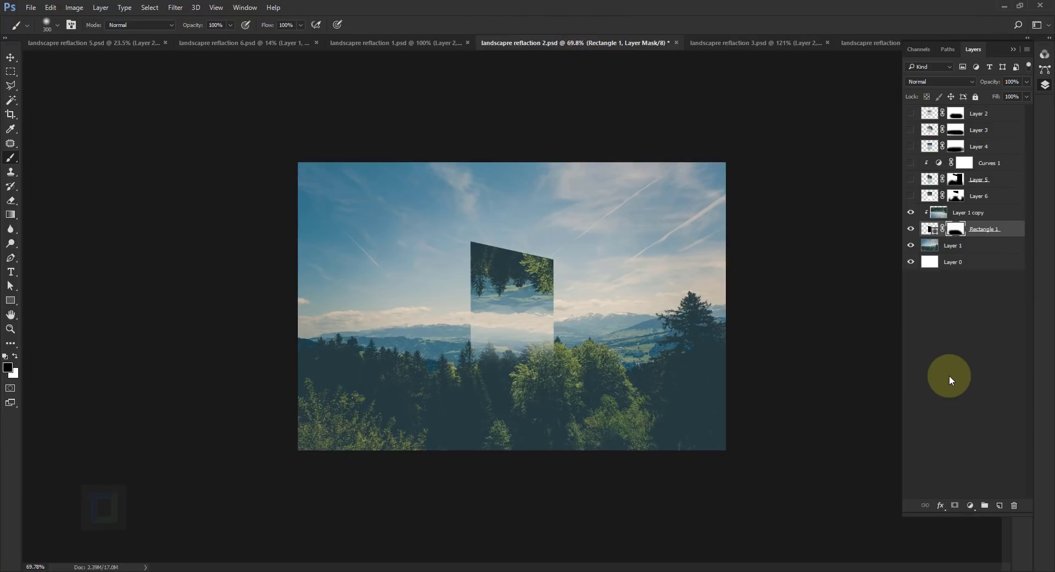
{"action": "left_click", "coordinate": [92, 45]}
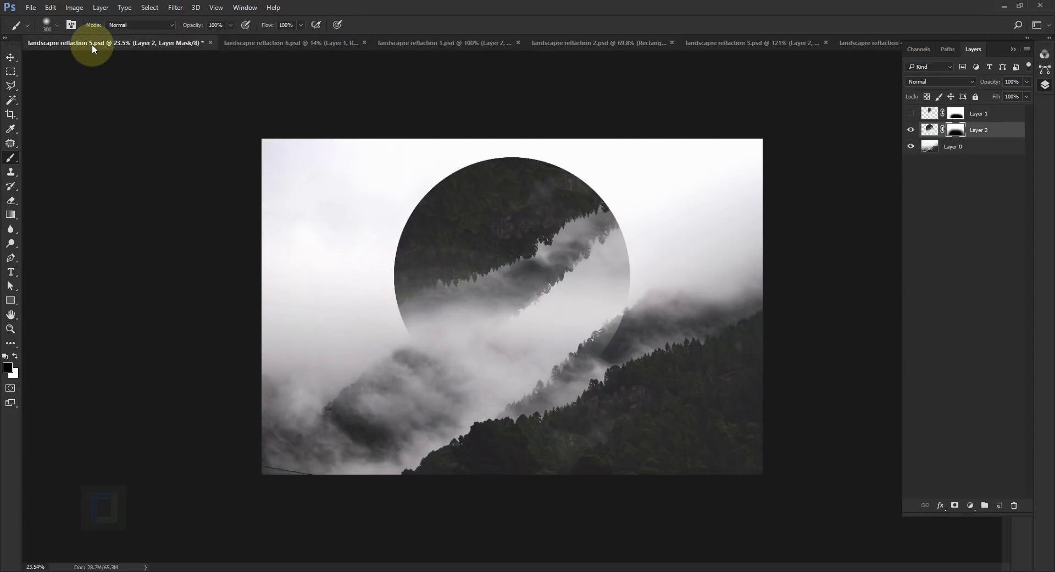
{"action": "left_click", "coordinate": [635, 43]}
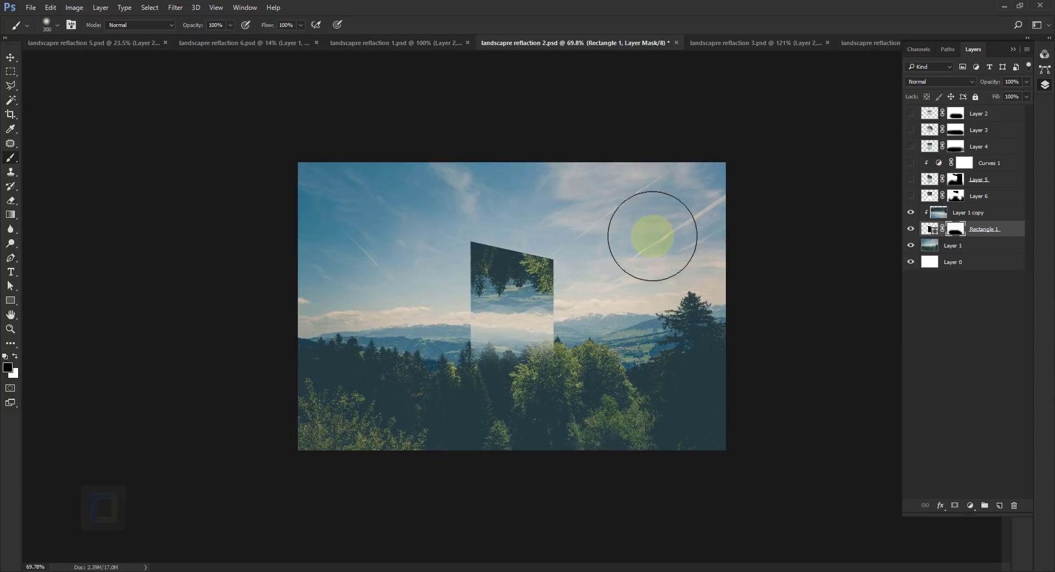
- Open image 1 from the Desktop\1 folder as a new document
{"action": "left_click", "coordinate": [32, 7]}
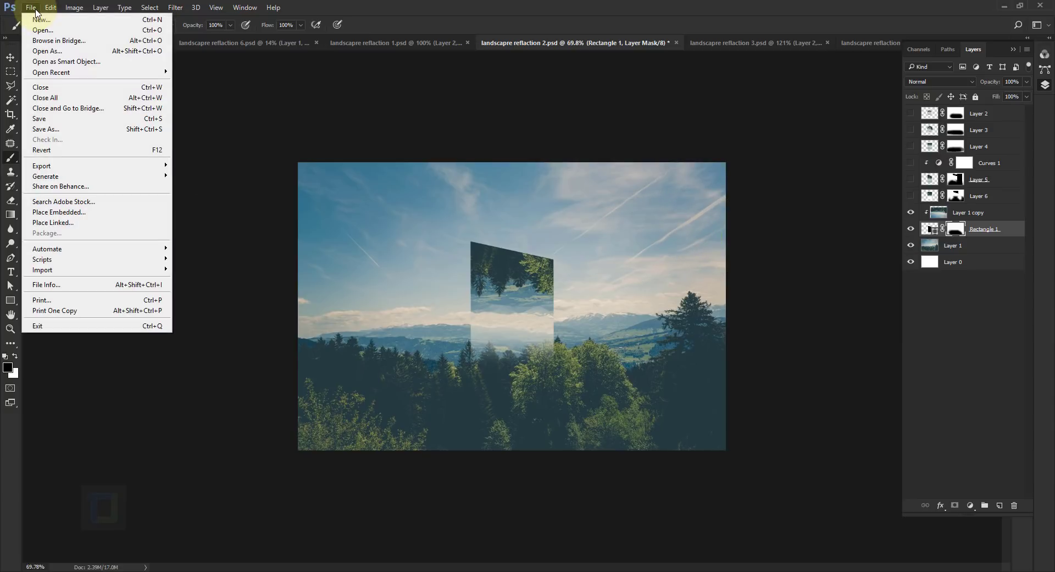
{"action": "left_click", "coordinate": [41, 30]}
{"action": "left_click", "coordinate": [345, 160]}
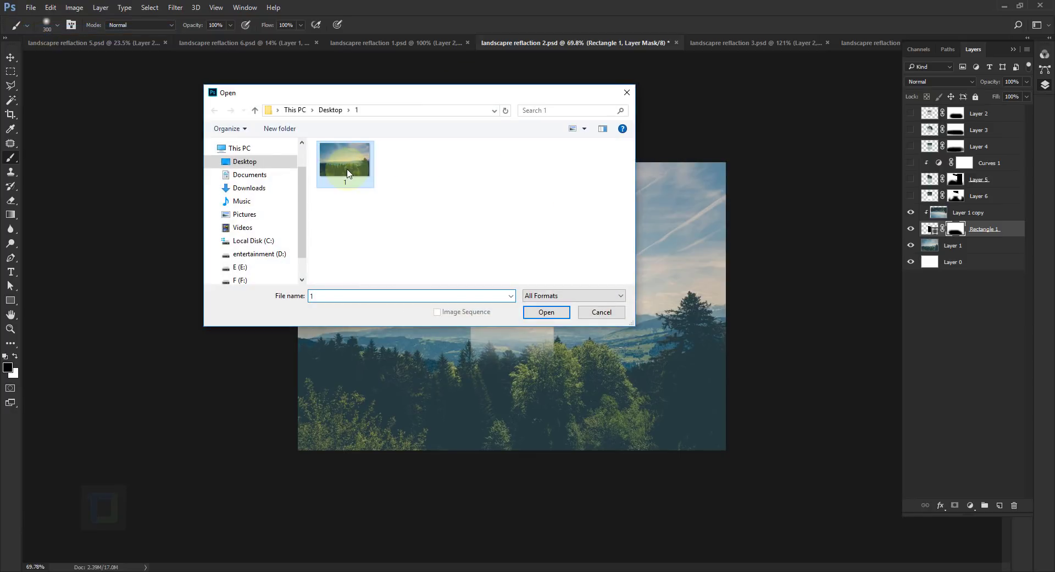
{"action": "left_click", "coordinate": [546, 312]}
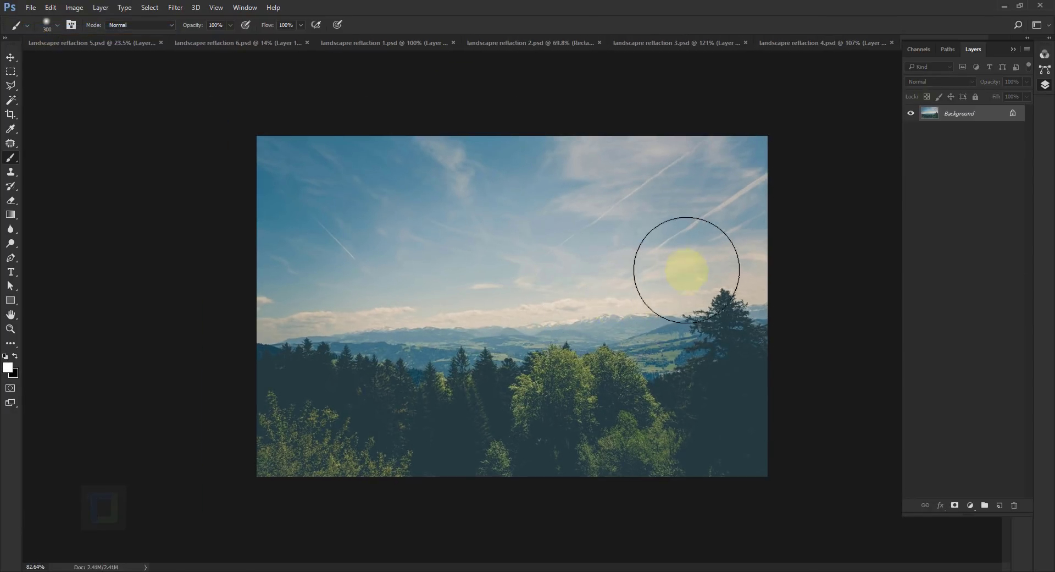
- Draw a tall black rectangle near the photo's centre with the Rectangle tool
{"action": "left_click", "coordinate": [10, 300]}
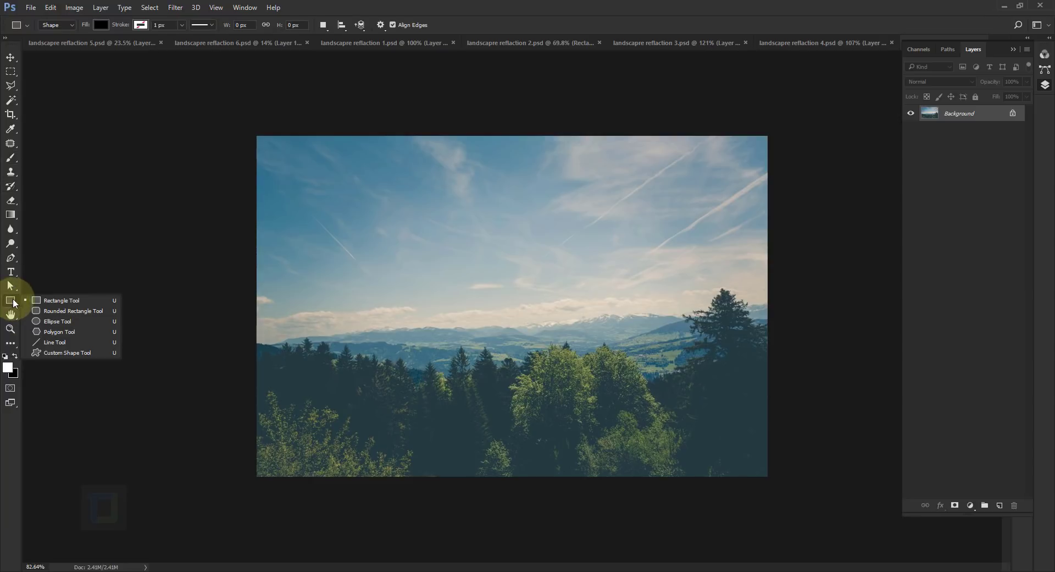
{"action": "left_click", "coordinate": [52, 303]}
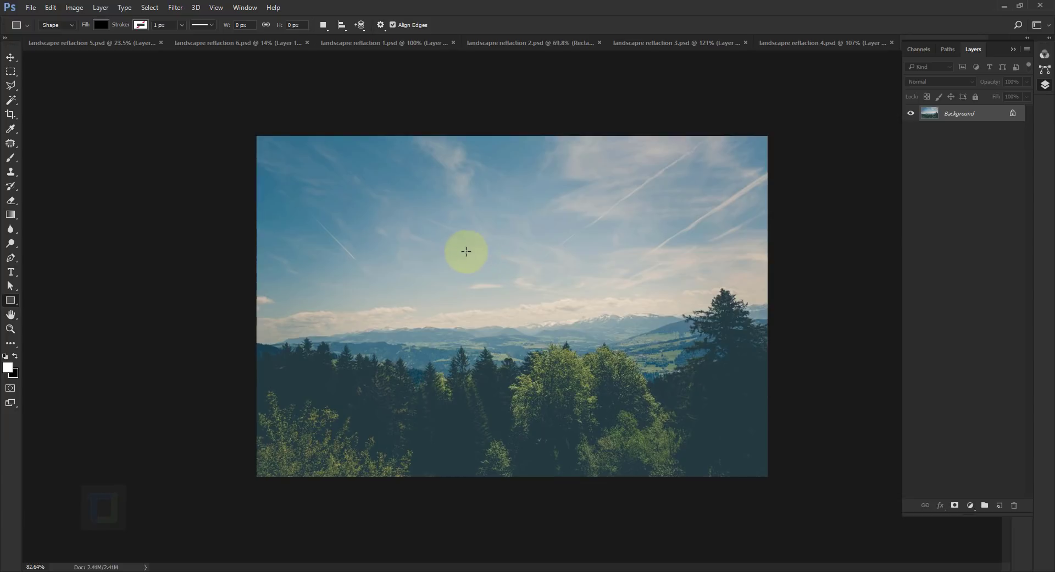
{"action": "left_click_drag", "start_coordinate": [465, 252], "coordinate": [563, 430]}
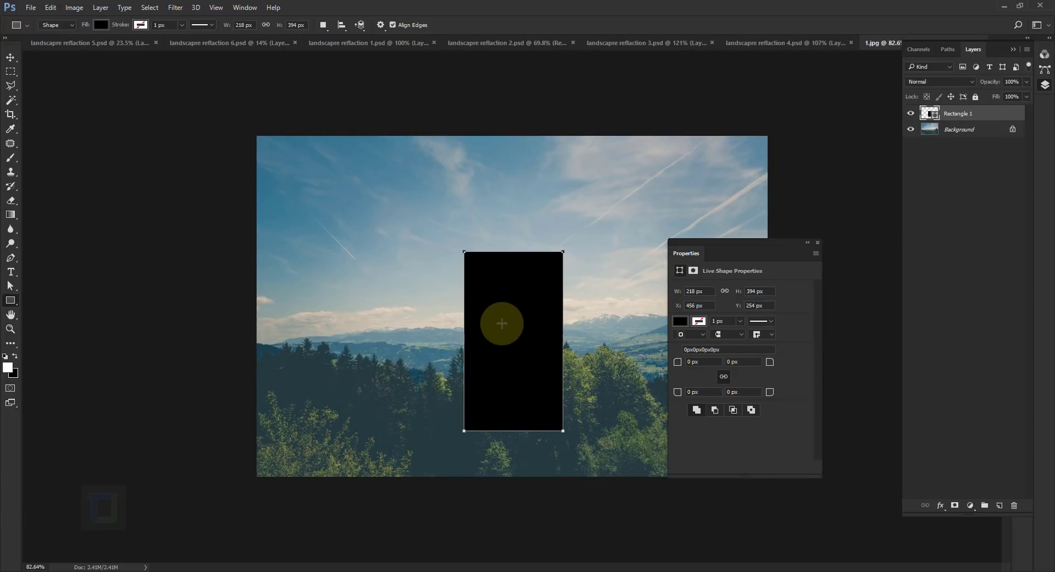
{"action": "left_click", "coordinate": [817, 242]}
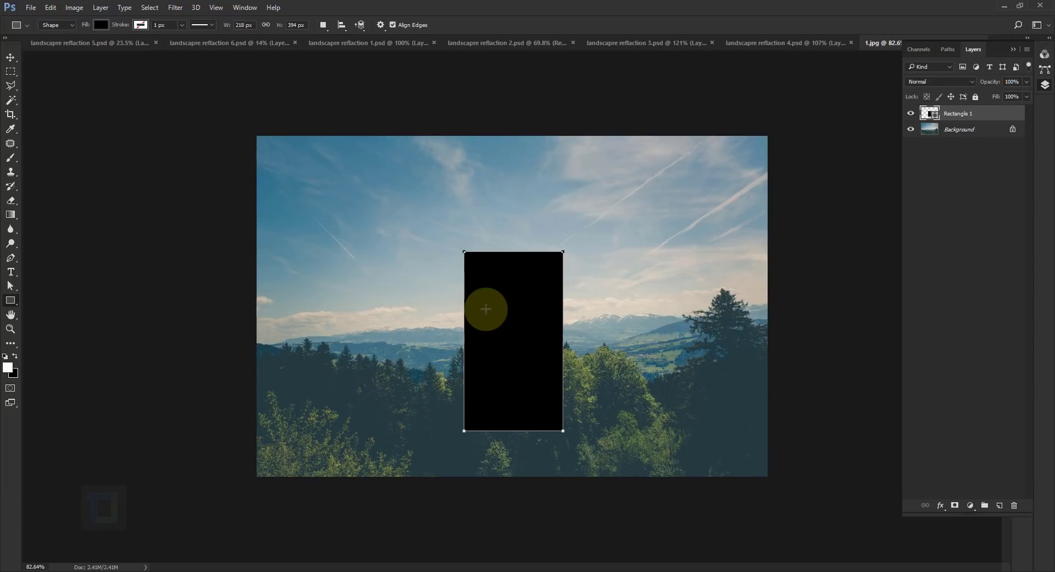
- Centre Rectangle 1 horizontally on the canvas and shift it up about 63 px
{"action": "key", "text": "ctrl+a"}
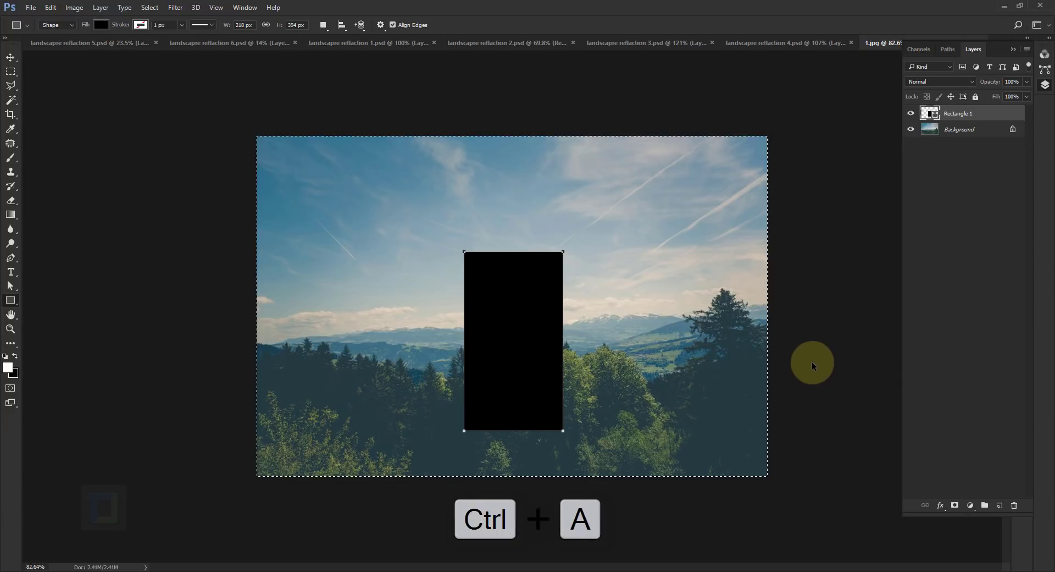
{"action": "left_click", "coordinate": [10, 57]}
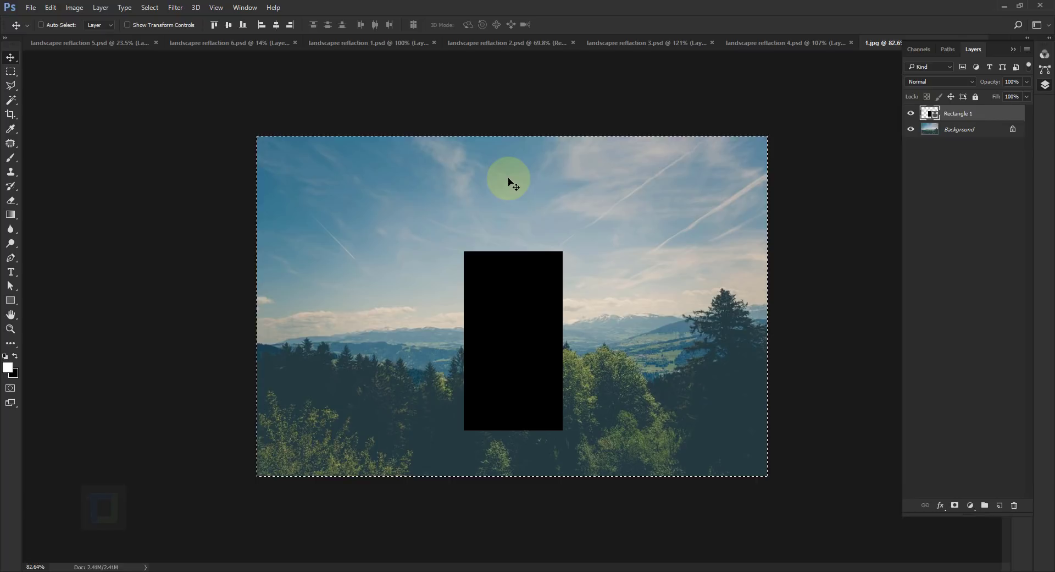
{"action": "left_click", "coordinate": [275, 25]}
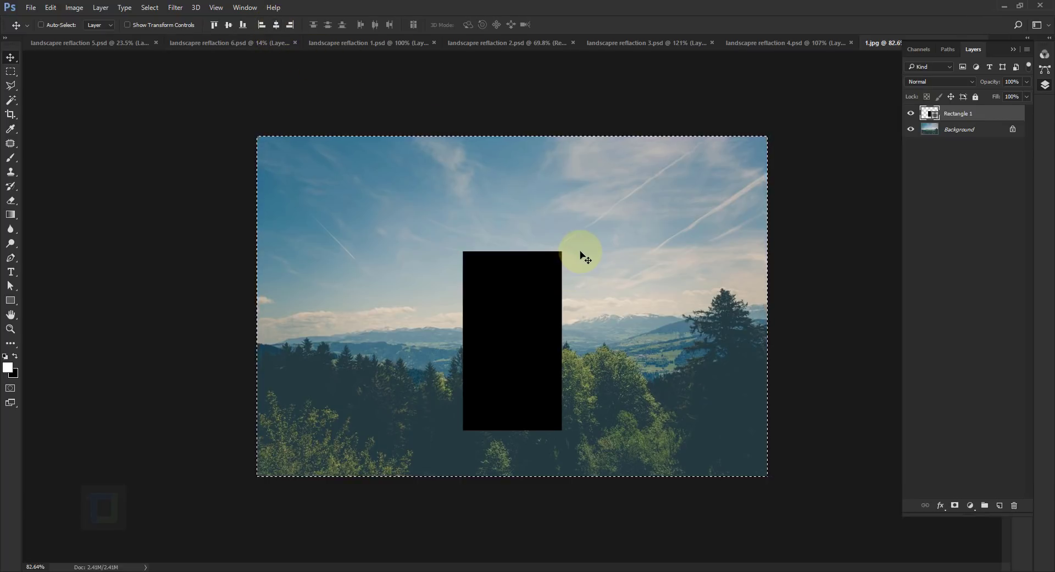
{"action": "left_click", "coordinate": [150, 7]}
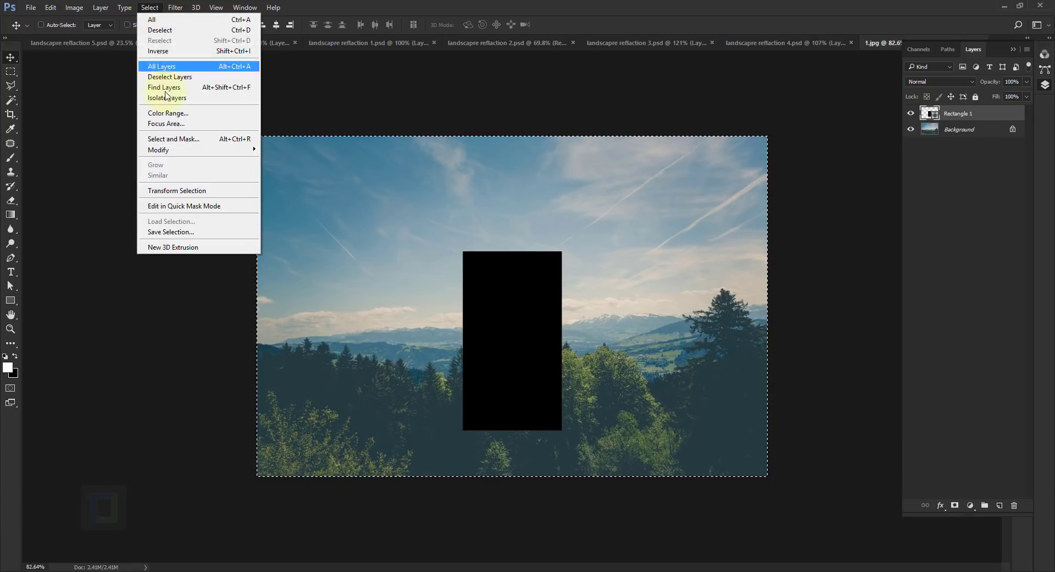
{"action": "left_click", "coordinate": [160, 30]}
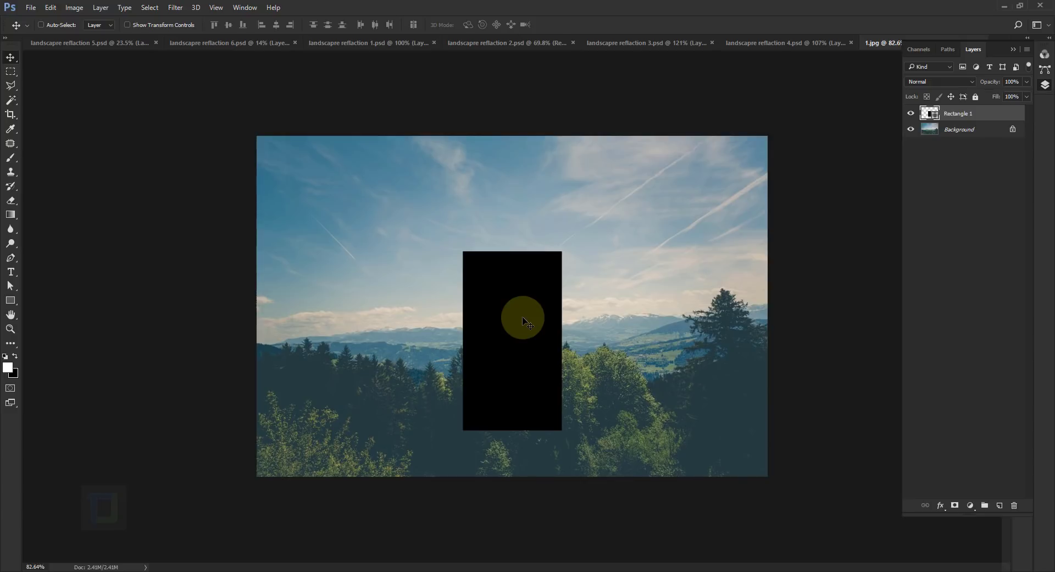
{"action": "mouse_move", "coordinate": [522, 316]}
{"action": "left_mouse_down"}
{"action": "mouse_move", "coordinate": [504, 270]}
{"action": "mouse_move", "coordinate": [508, 328]}
{"action": "left_mouse_up"}
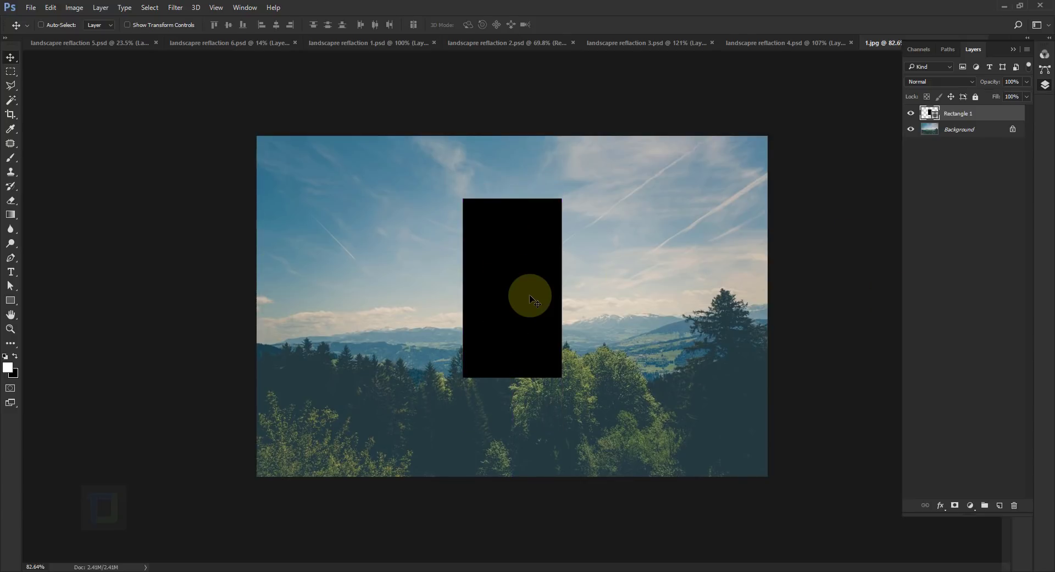
{"action": "left_click_drag", "start_coordinate": [530, 295], "coordinate": [451, 281]}
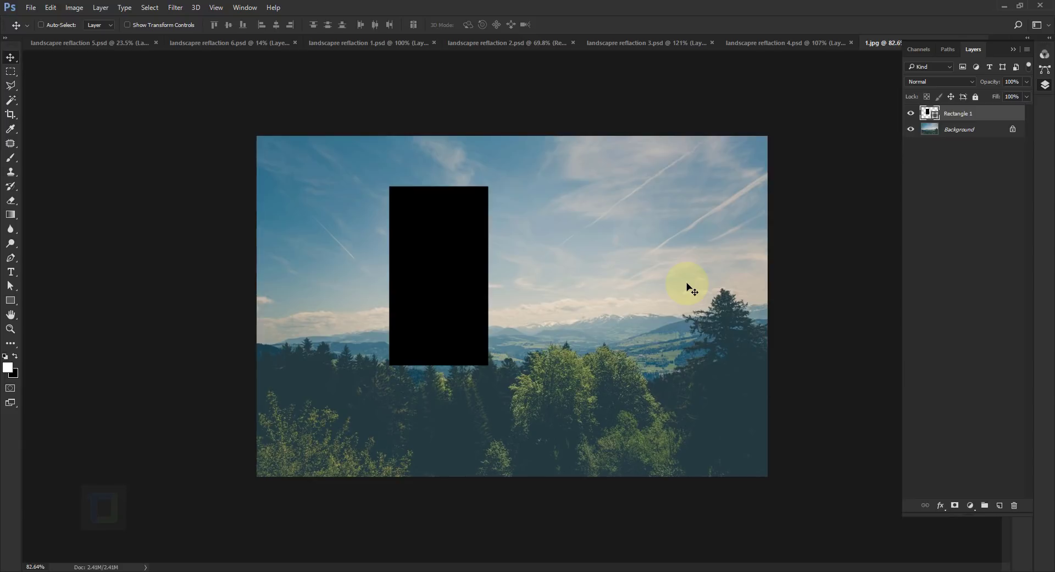
{"action": "key", "text": "ctrl"}
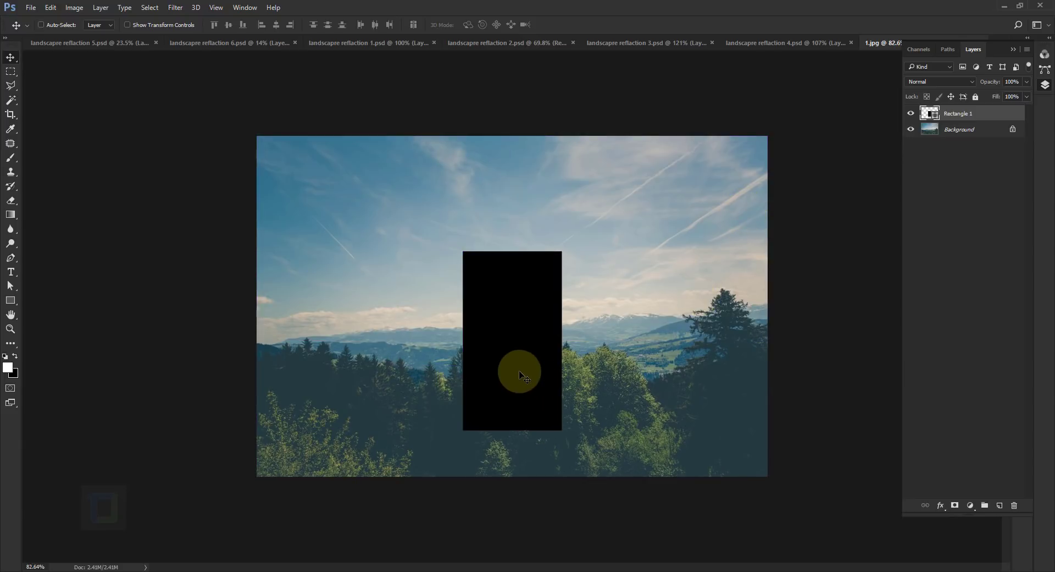
{"action": "mouse_move", "coordinate": [518, 370]}
{"action": "left_mouse_down"}
{"action": "mouse_move", "coordinate": [518, 334]}
{"action": "mouse_move", "coordinate": [516, 352]}
{"action": "left_mouse_up"}
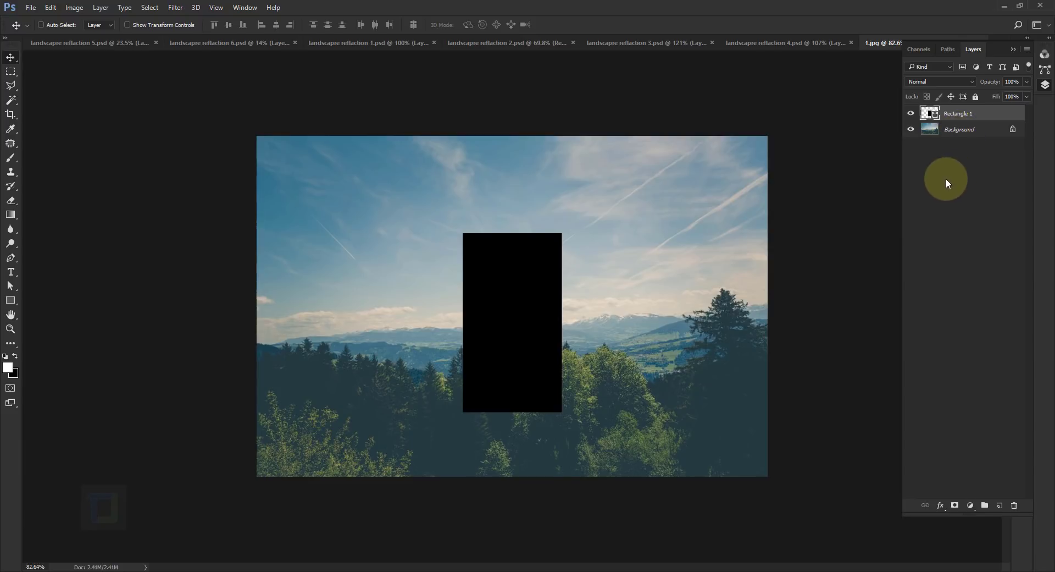
- Duplicate the Background, move the copy above Rectangle 1 and flip it vertically
{"action": "left_click", "coordinate": [959, 136]}
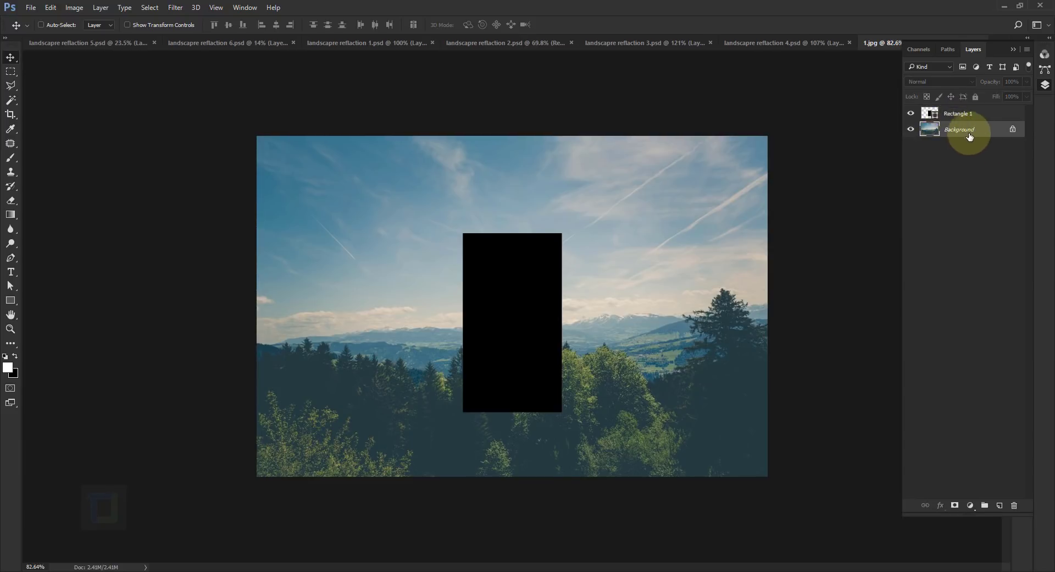
{"action": "key", "text": "ctrl+j"}
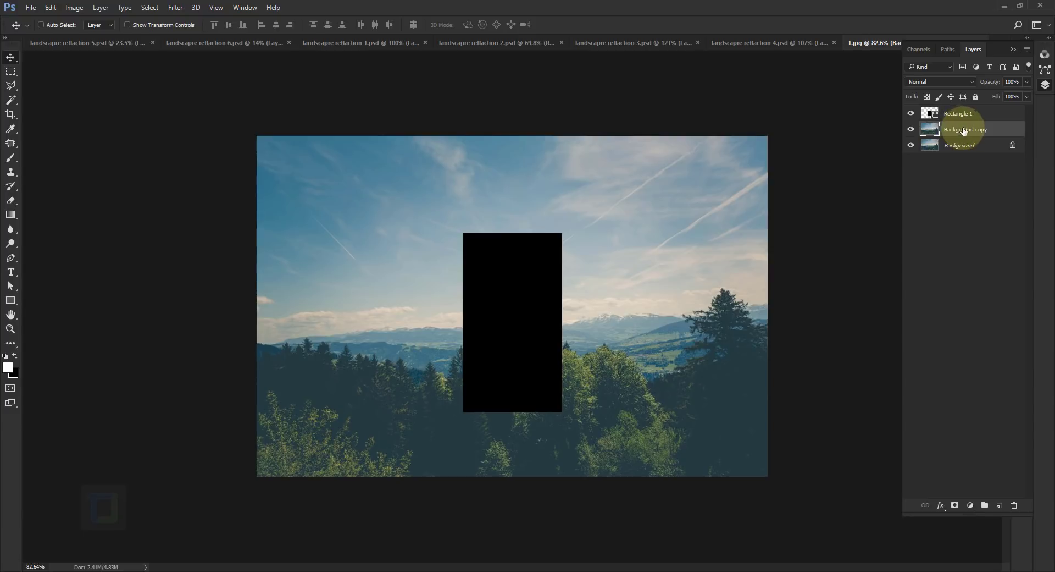
{"action": "left_click_drag", "start_coordinate": [964, 131], "coordinate": [965, 110]}
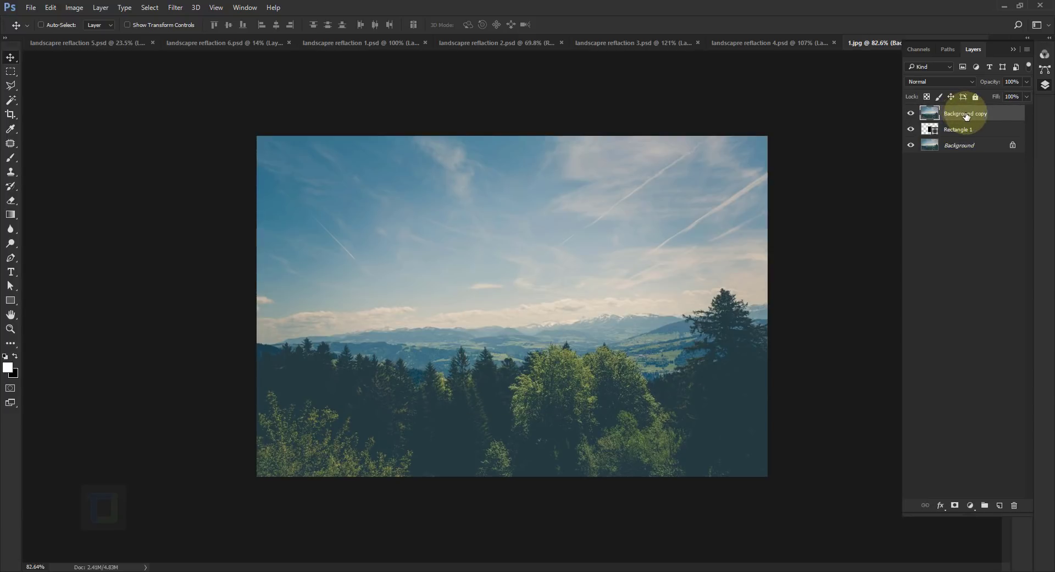
{"action": "key", "text": "ctrl+t"}
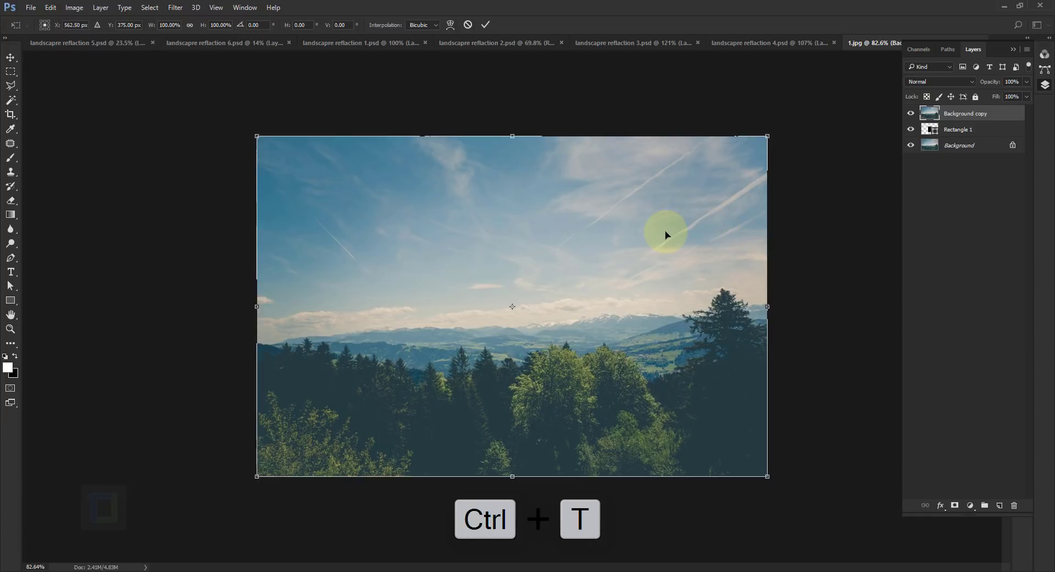
{"action": "right_click", "coordinate": [537, 198]}
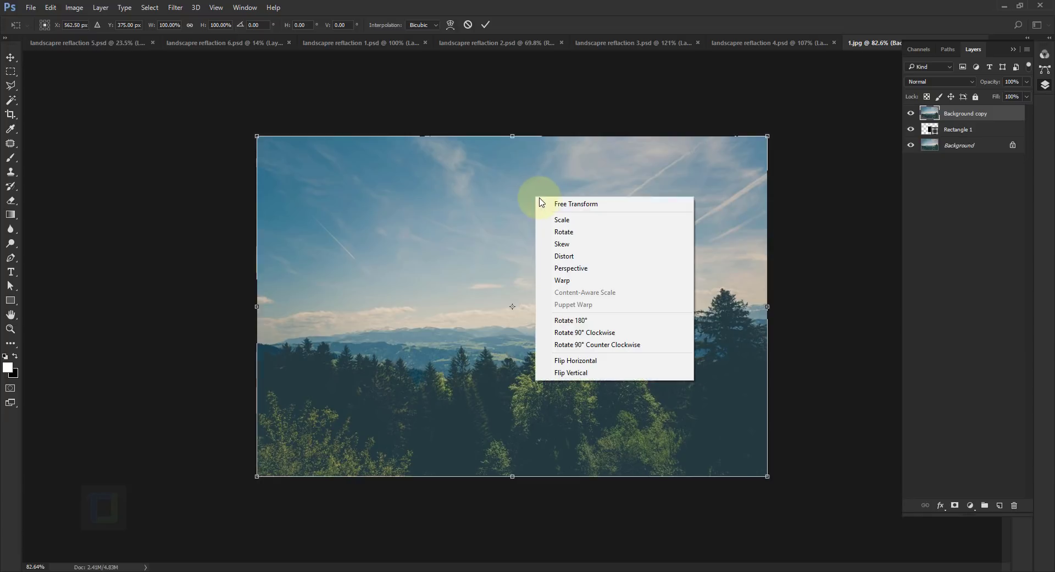
{"action": "left_click", "coordinate": [581, 373]}
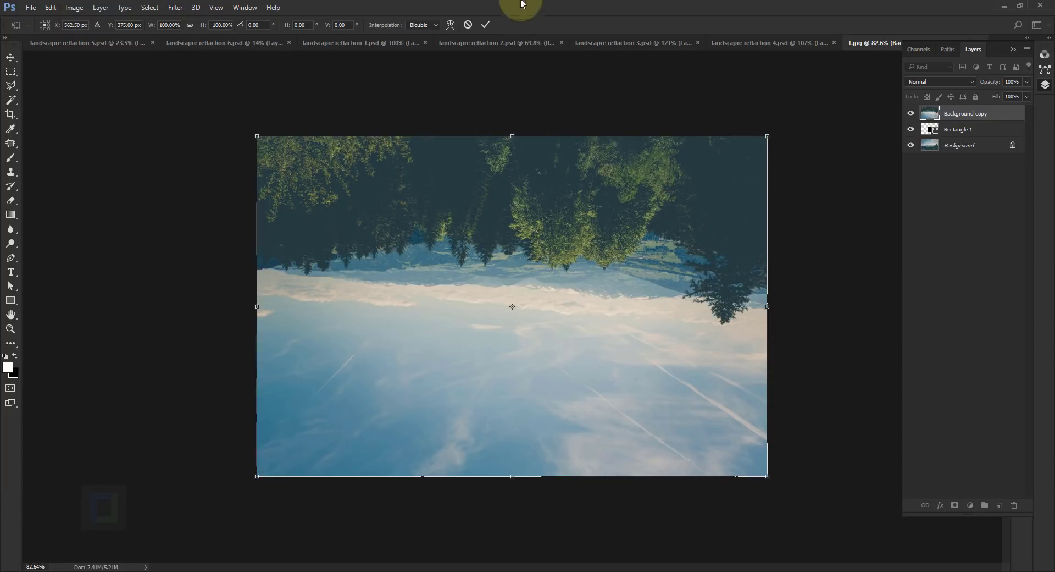
{"action": "left_click", "coordinate": [486, 24]}
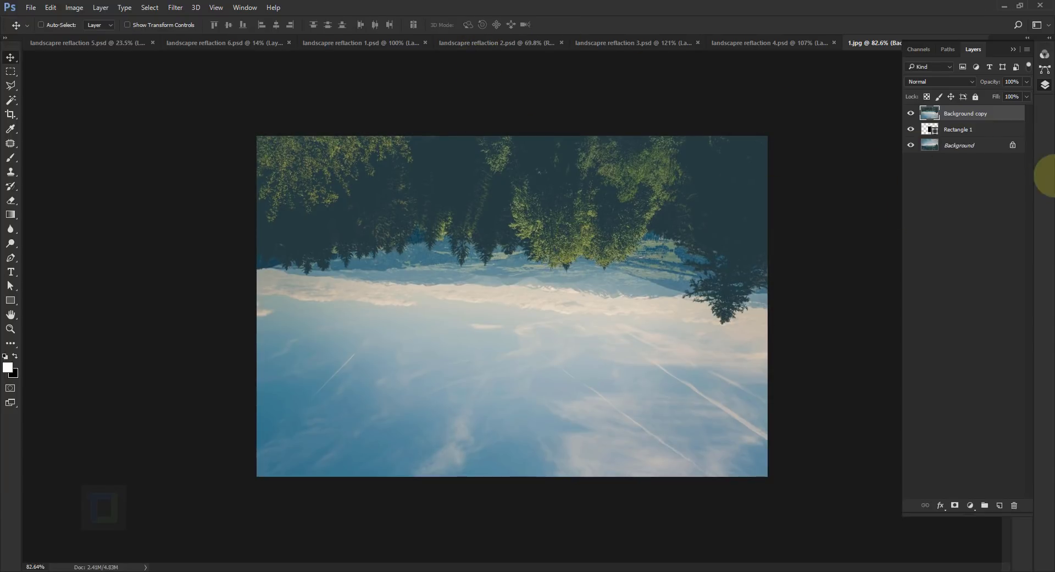
- Clip Background copy to Rectangle 1 and slide it down so inverted treetops fill the top
{"action": "right_click", "coordinate": [996, 118]}
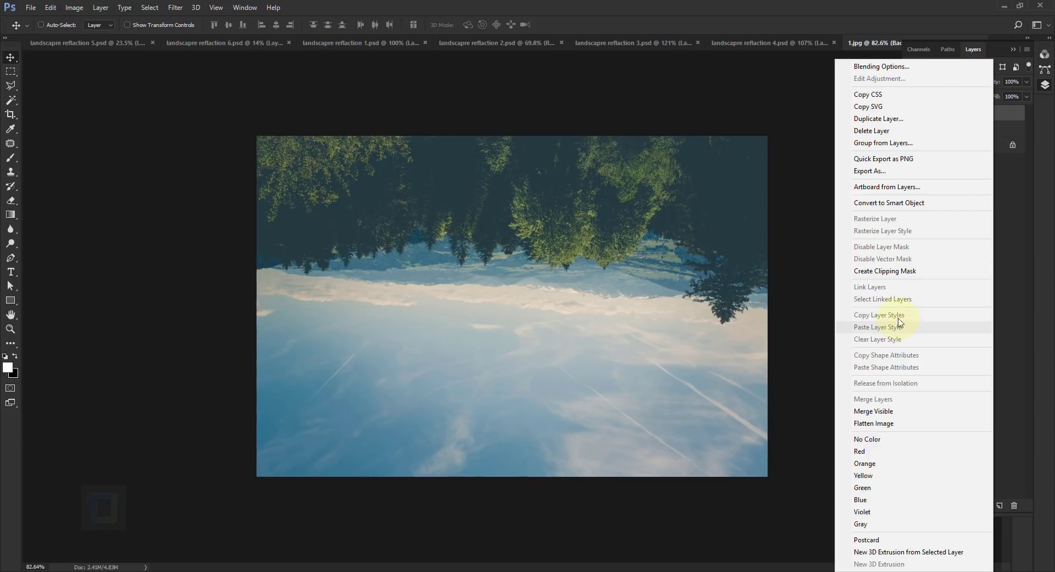
{"action": "left_click", "coordinate": [891, 270]}
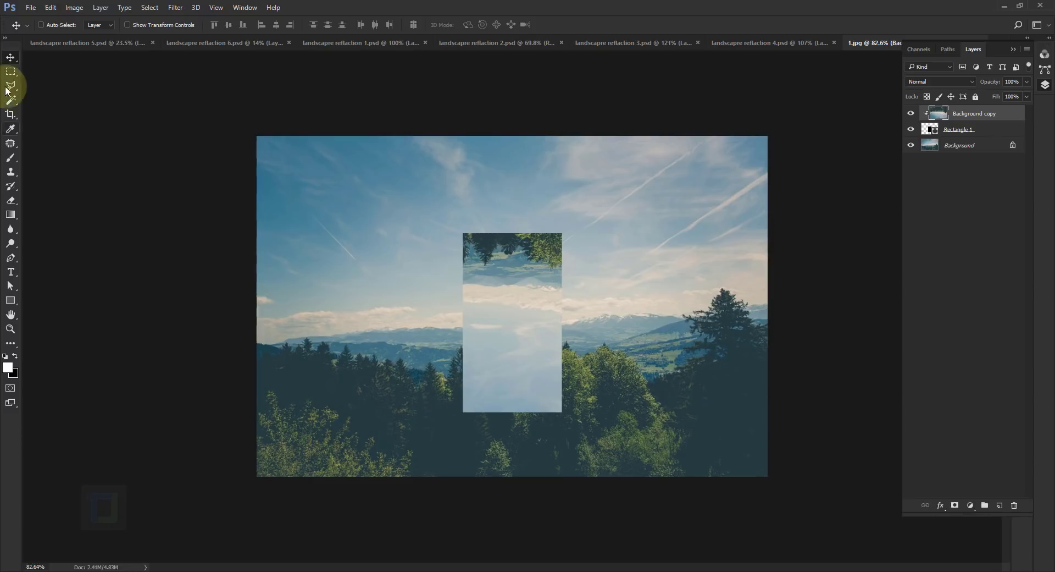
{"action": "left_click_drag", "start_coordinate": [507, 264], "coordinate": [506, 291]}
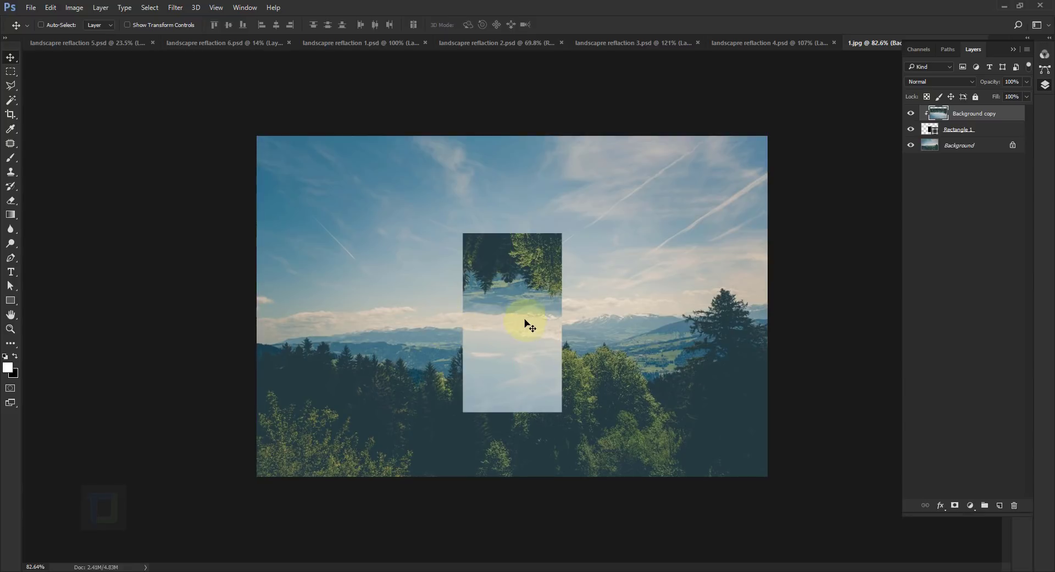
{"action": "left_click_drag", "start_coordinate": [525, 325], "coordinate": [577, 327]}
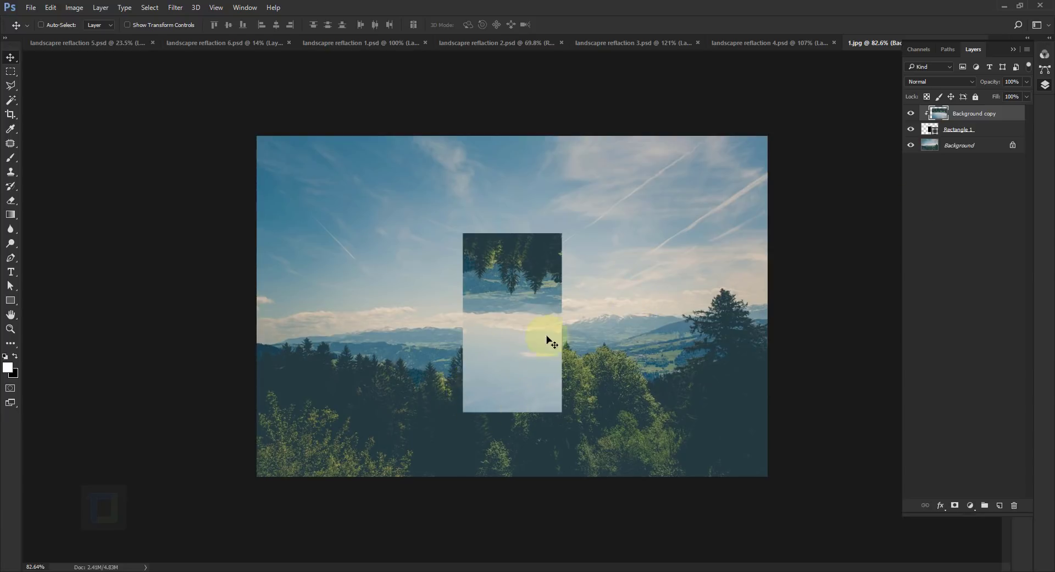
- Add a layer mask to Rectangle 1 and ready the Brush tool with black
{"action": "left_click", "coordinate": [956, 130]}
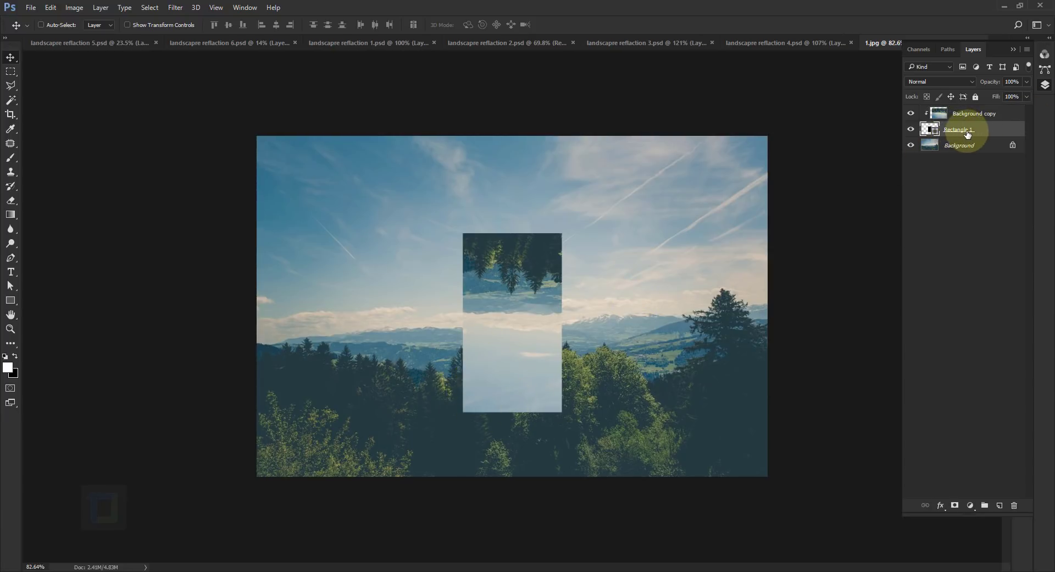
{"action": "left_click", "coordinate": [11, 162]}
{"action": "right_click", "coordinate": [11, 161]}
{"action": "left_click", "coordinate": [64, 157]}
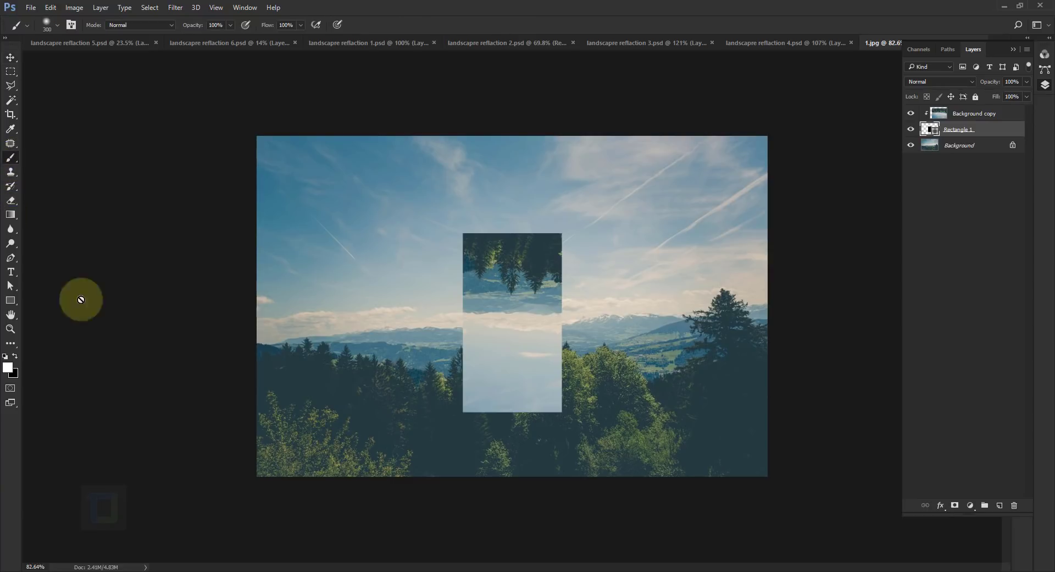
{"action": "left_click", "coordinate": [5, 356]}
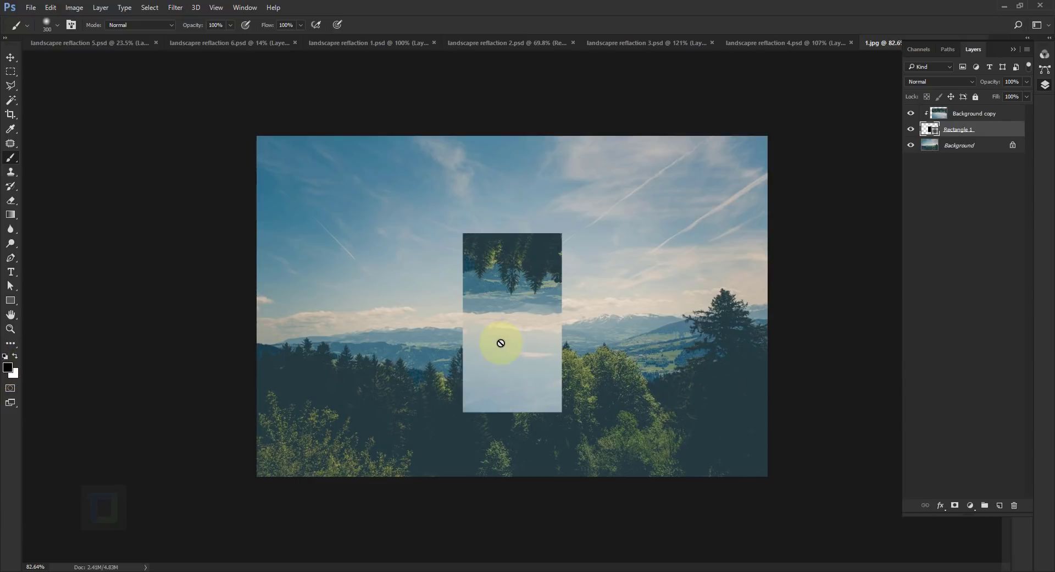
{"action": "left_click", "coordinate": [955, 505]}
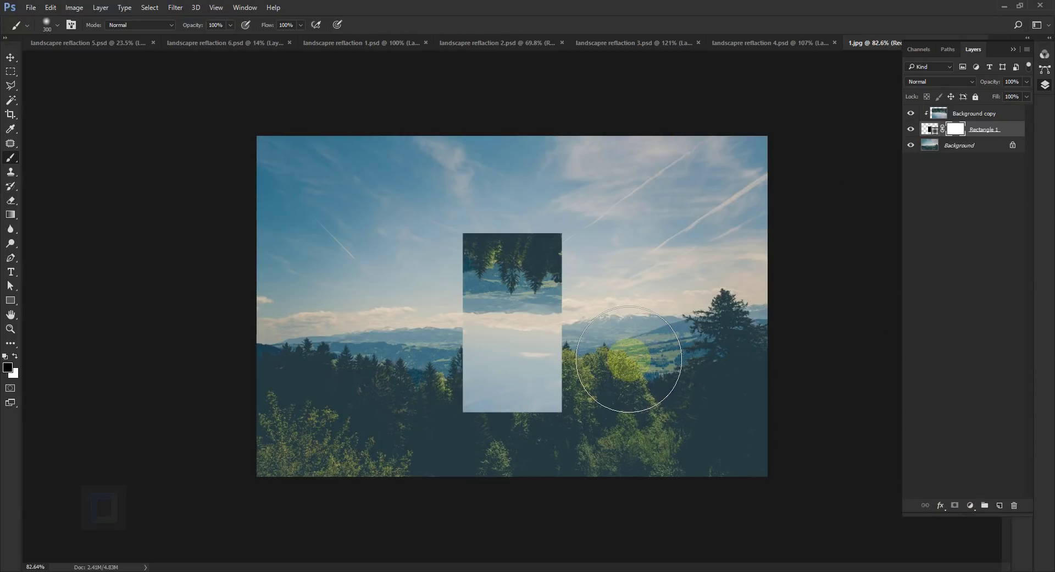
- Set brush hardness to 0% and paint out the rectangle's bottom part
{"action": "right_click", "coordinate": [618, 292]}
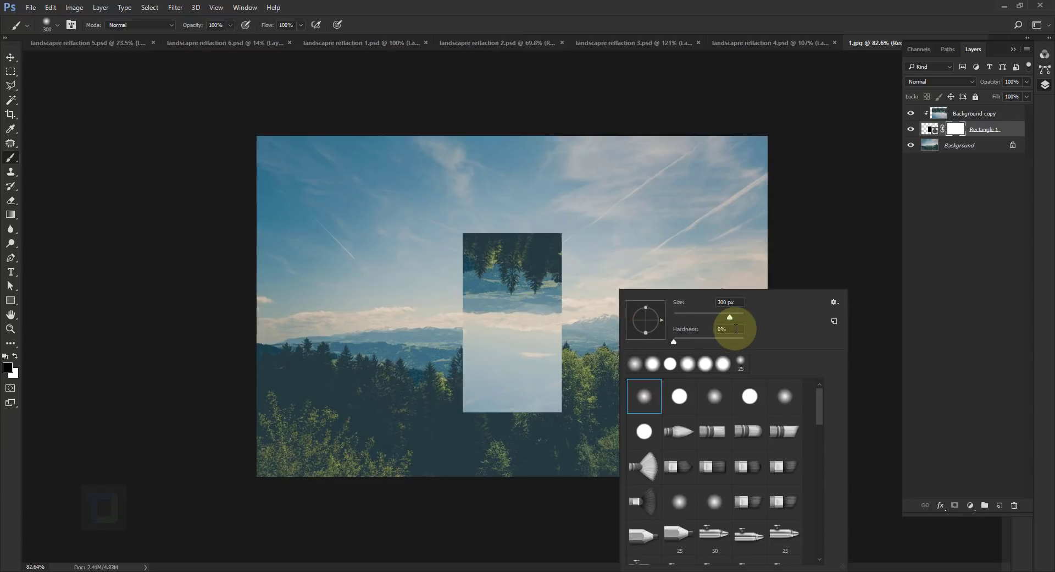
{"action": "left_click_drag", "start_coordinate": [736, 329], "coordinate": [695, 329]}
{"action": "key", "text": "Return"}
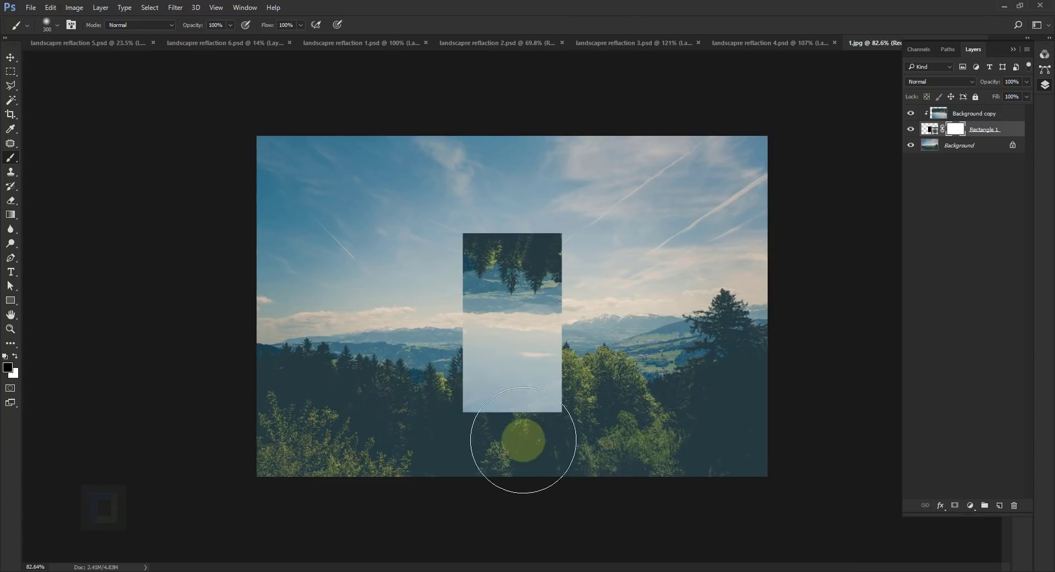
{"action": "mouse_move", "coordinate": [523, 440]}
{"action": "left_mouse_down"}
{"action": "mouse_move", "coordinate": [441, 454]}
{"action": "mouse_move", "coordinate": [600, 455]}
{"action": "mouse_move", "coordinate": [396, 454]}
{"action": "mouse_move", "coordinate": [592, 460]}
{"action": "mouse_move", "coordinate": [360, 465]}
{"action": "mouse_move", "coordinate": [637, 454]}
{"action": "mouse_move", "coordinate": [394, 445]}
{"action": "mouse_move", "coordinate": [538, 445]}
{"action": "mouse_move", "coordinate": [564, 432]}
{"action": "mouse_move", "coordinate": [433, 429]}
{"action": "mouse_move", "coordinate": [580, 416]}
{"action": "mouse_move", "coordinate": [461, 418]}
{"action": "mouse_move", "coordinate": [456, 428]}
{"action": "mouse_move", "coordinate": [583, 438]}
{"action": "mouse_move", "coordinate": [743, 402]}
{"action": "left_mouse_up"}
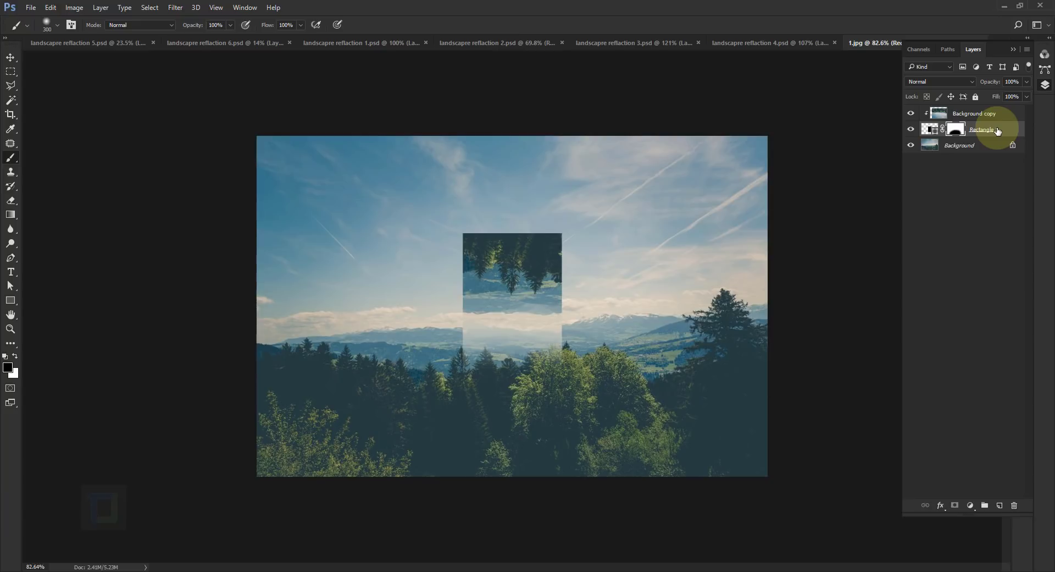
- Lower the rectangle's top-right anchor vertically with Direct Selection so its top slants
{"action": "left_click", "coordinate": [535, 298]}
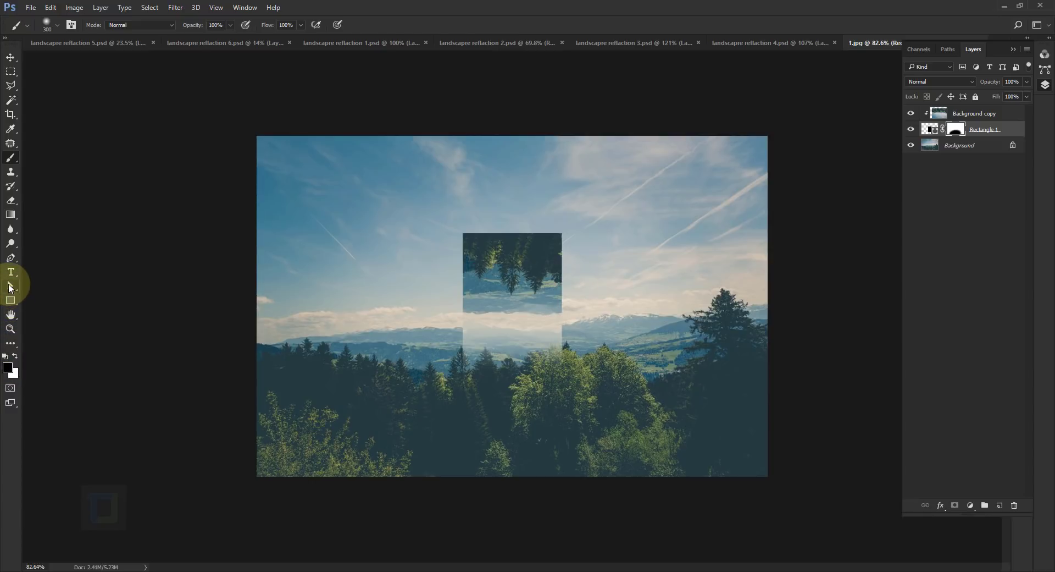
{"action": "left_click", "coordinate": [10, 286]}
{"action": "left_click_drag", "start_coordinate": [9, 286], "coordinate": [57, 300]}
{"action": "left_click", "coordinate": [532, 284]}
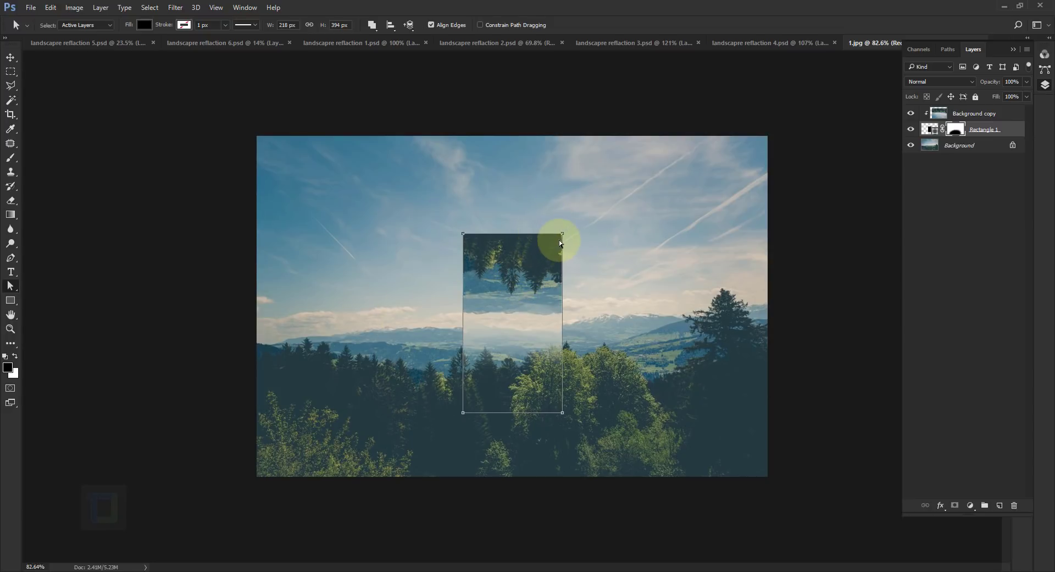
{"action": "key", "text": "shift"}
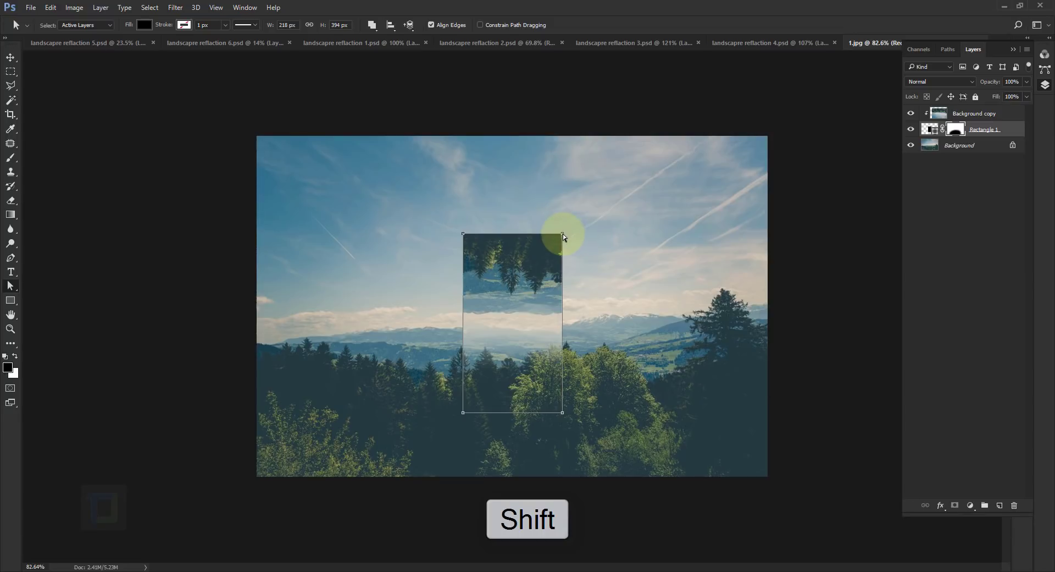
{"action": "left_click_drag", "start_coordinate": [562, 233], "coordinate": [562, 263]}
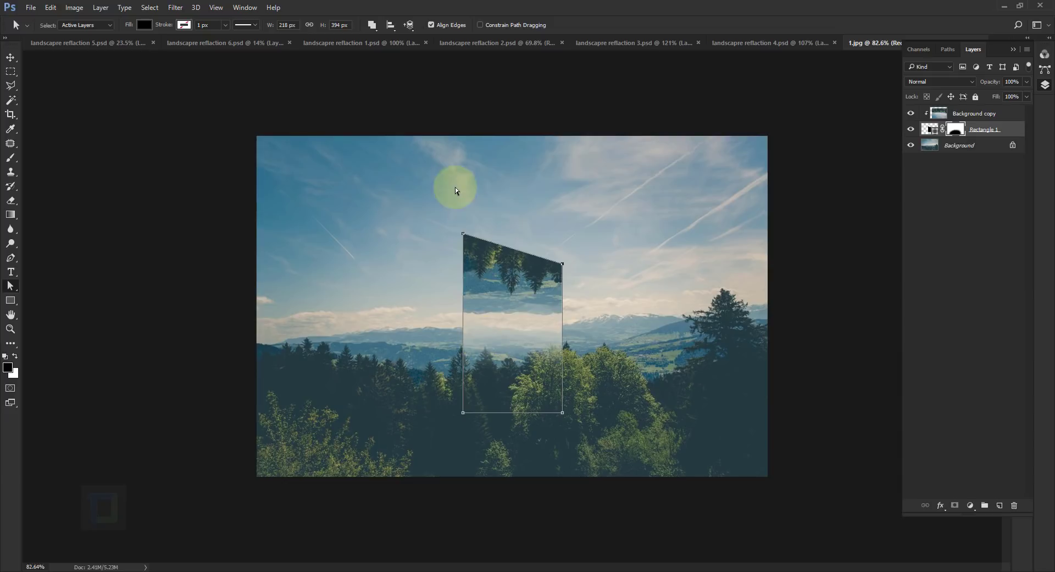
- Raise both top anchors so the slanted rectangle reaches a 429 px height
{"action": "left_click_drag", "start_coordinate": [423, 190], "coordinate": [610, 293]}
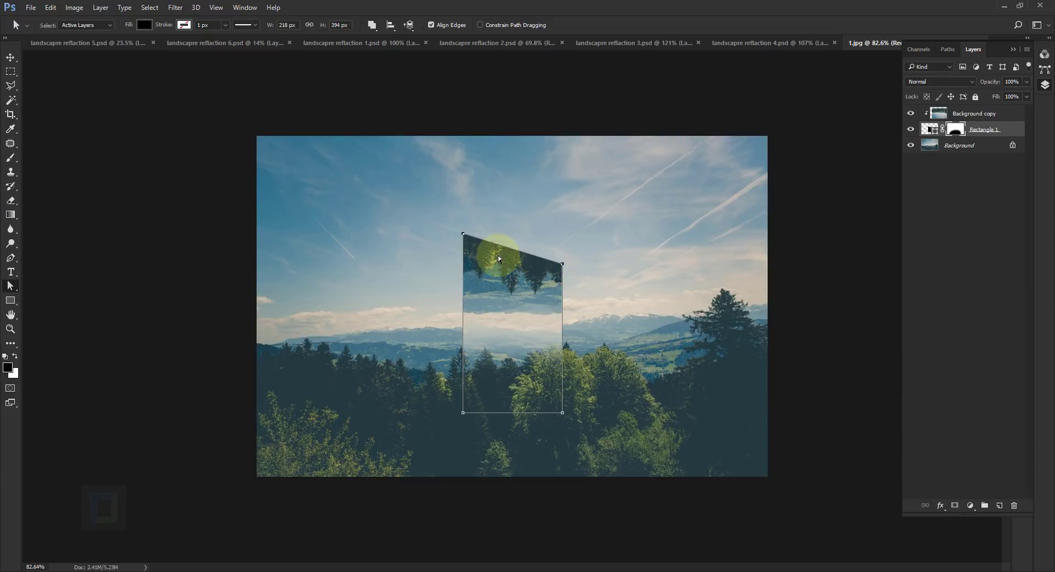
{"action": "mouse_move", "coordinate": [514, 252]}
{"action": "left_mouse_down"}
{"action": "mouse_move", "coordinate": [515, 226]}
{"action": "mouse_move", "coordinate": [517, 235]}
{"action": "left_mouse_up"}
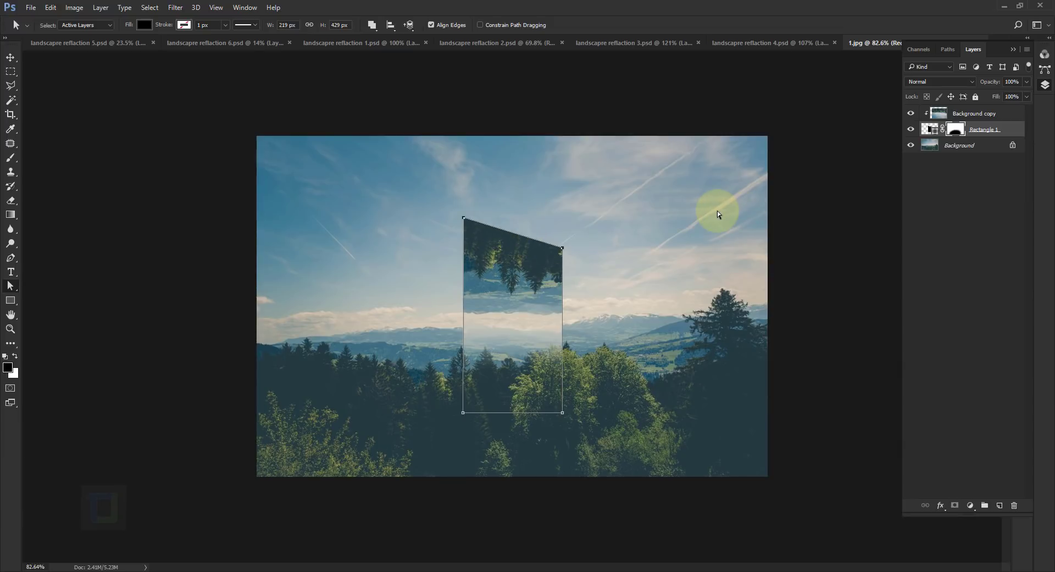
{"action": "left_click", "coordinate": [11, 57]}
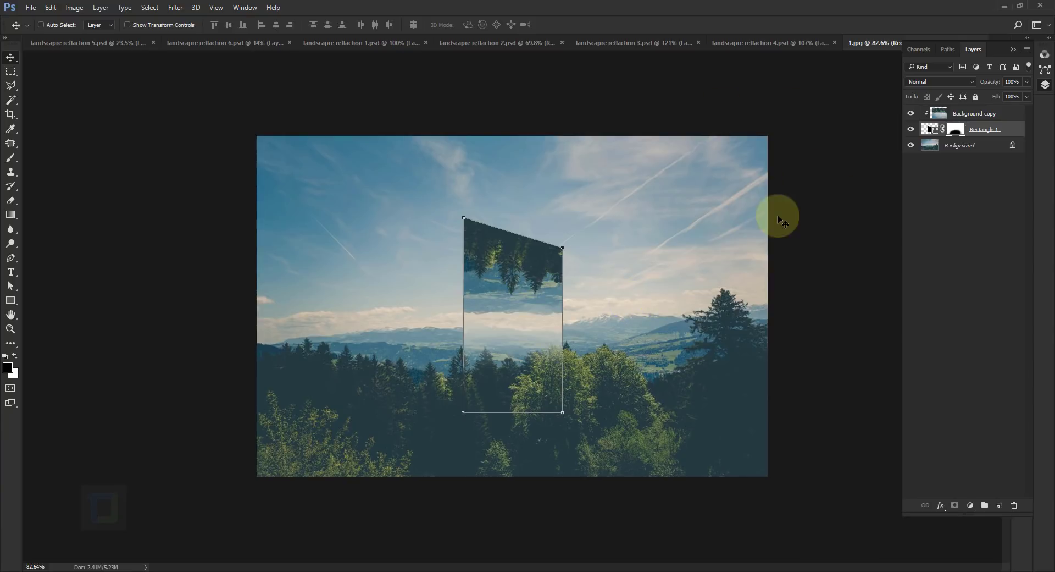
- Move and proportionally scale Rectangle 1 with Background copy, then nudge them into place
{"action": "left_click", "coordinate": [988, 129]}
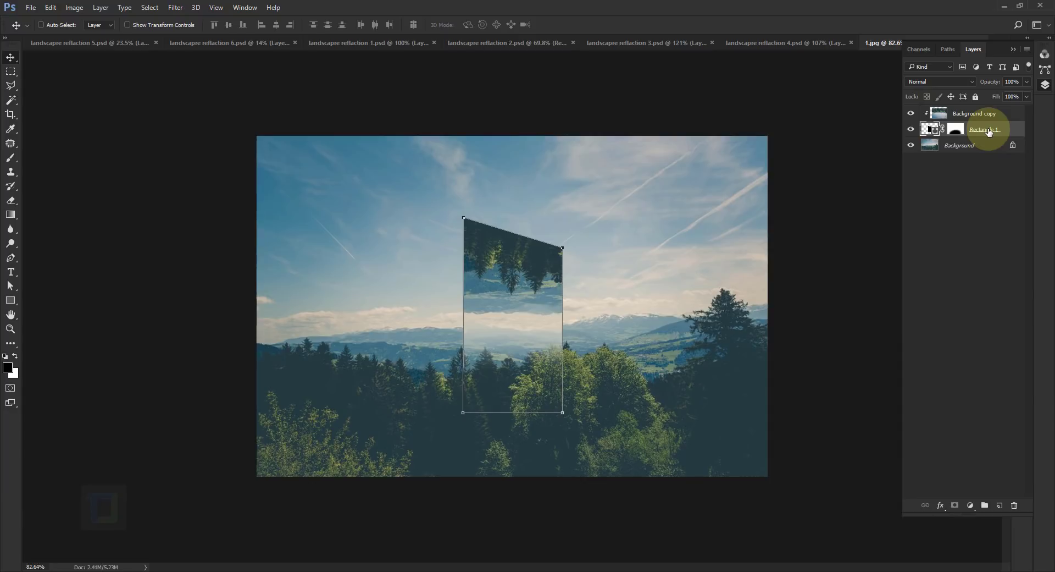
{"action": "key", "text": "ctrl"}
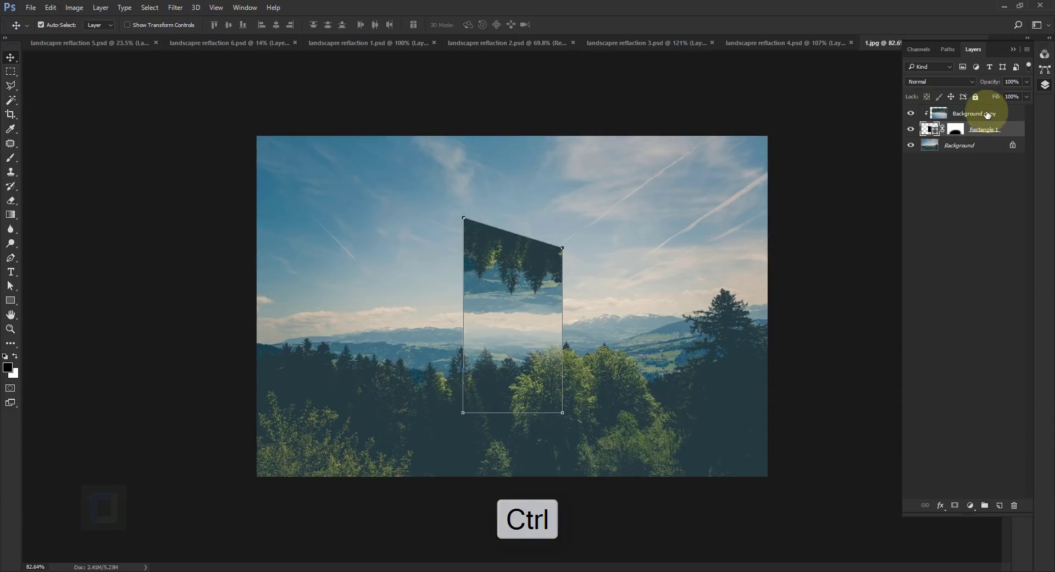
{"action": "left_click_drag", "start_coordinate": [541, 300], "coordinate": [513, 309]}
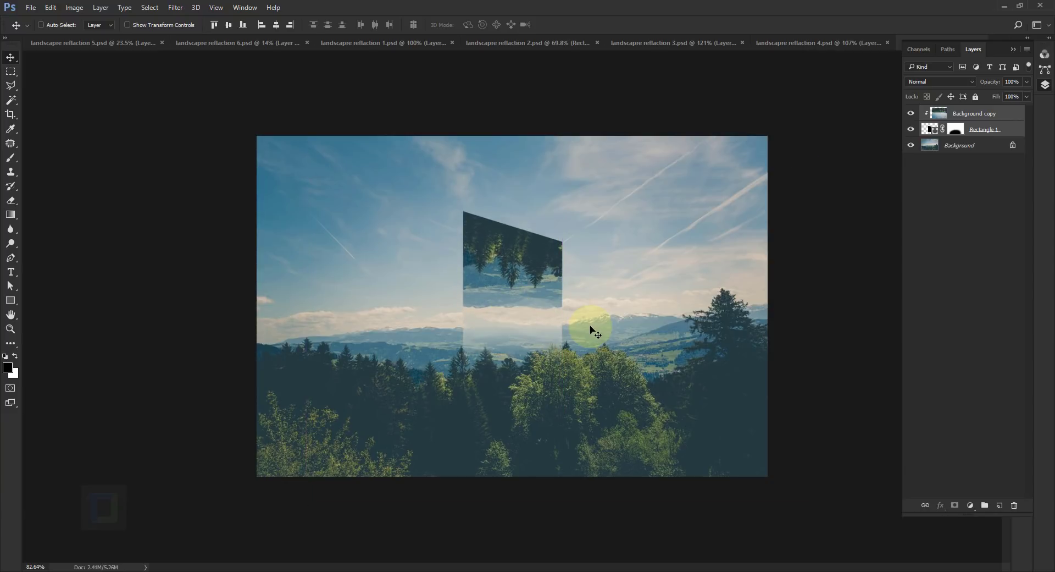
{"action": "key", "text": "ctrl+t"}
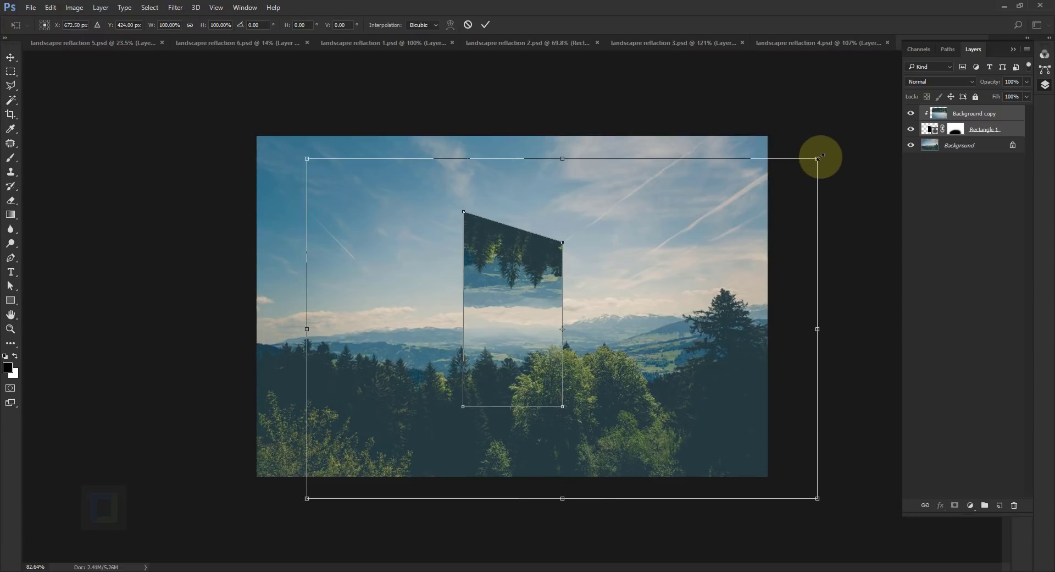
{"action": "left_click_drag", "start_coordinate": [819, 157], "coordinate": [874, 118]}
{"action": "left_click_drag", "start_coordinate": [765, 209], "coordinate": [716, 242]}
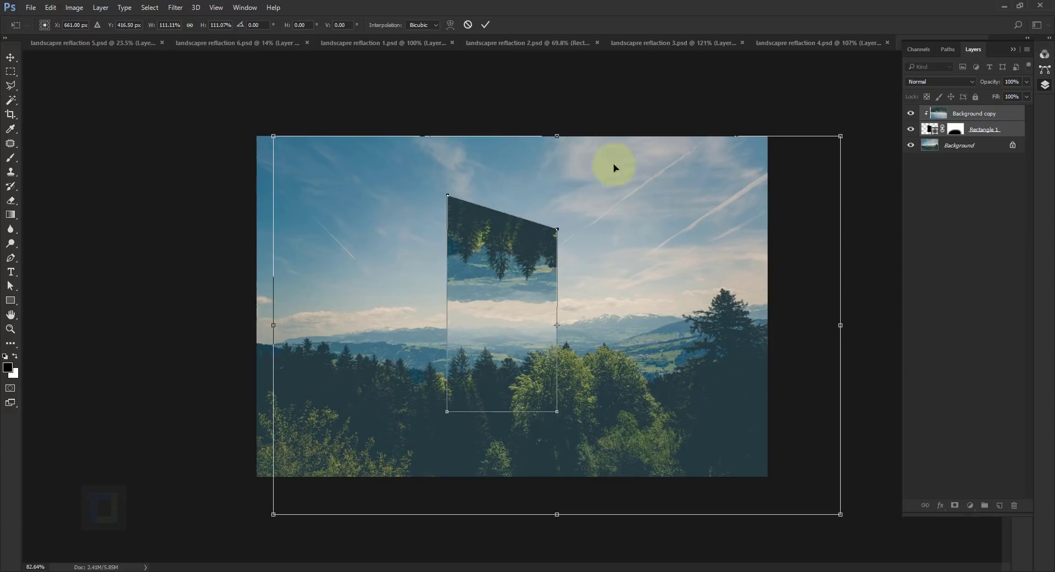
{"action": "left_click", "coordinate": [485, 24]}
{"action": "left_click_drag", "start_coordinate": [755, 159], "coordinate": [749, 154]}
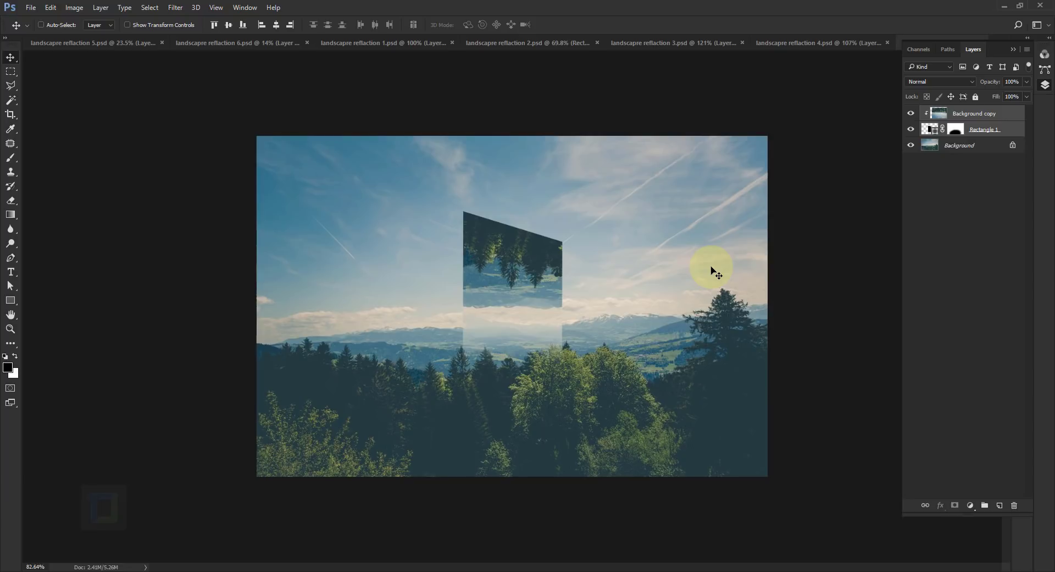
{"action": "left_click", "coordinate": [652, 44]}
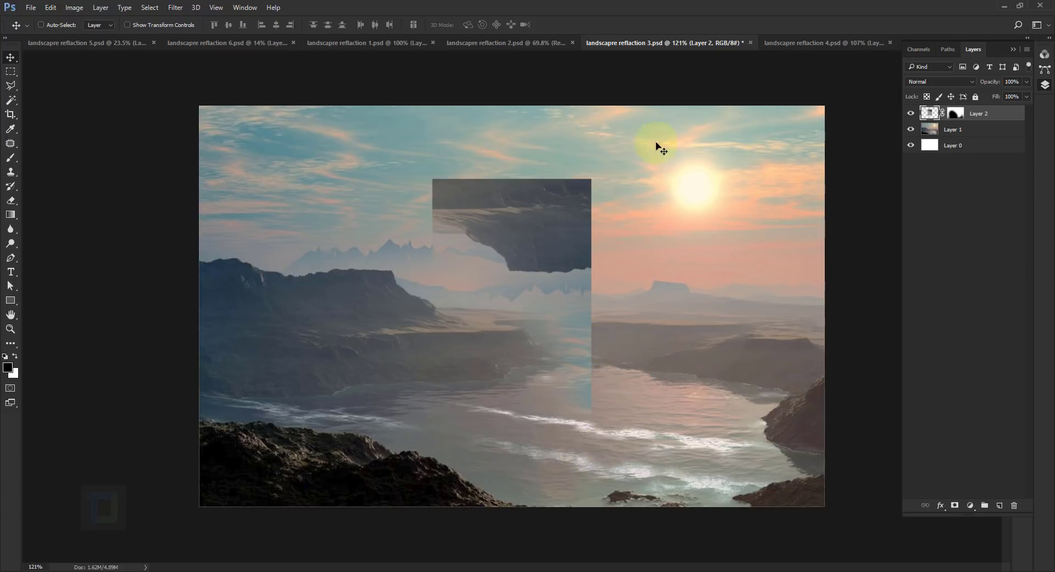
{"action": "left_click", "coordinate": [61, 42]}
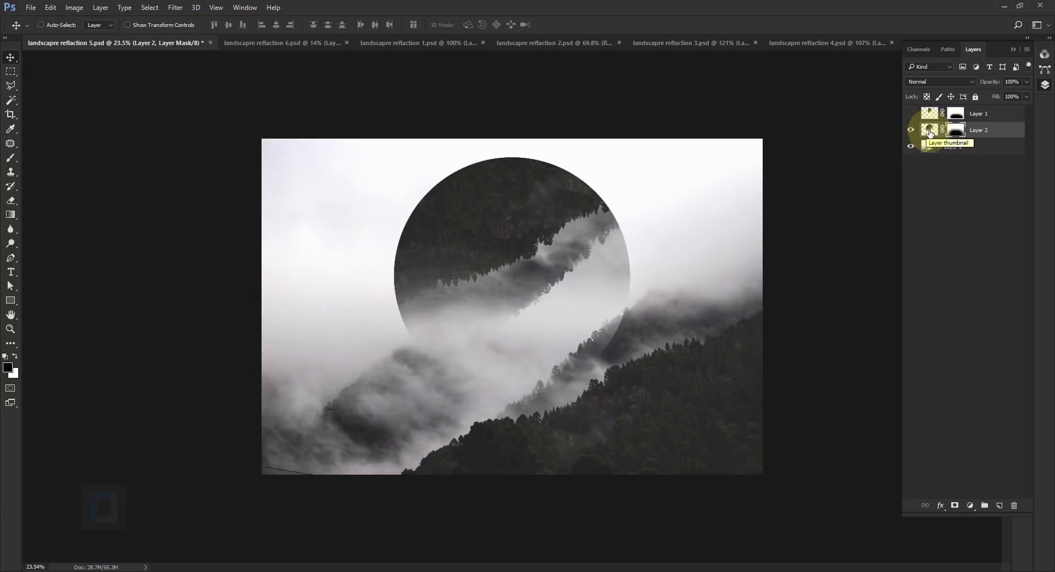
{"action": "left_click", "coordinate": [707, 42]}
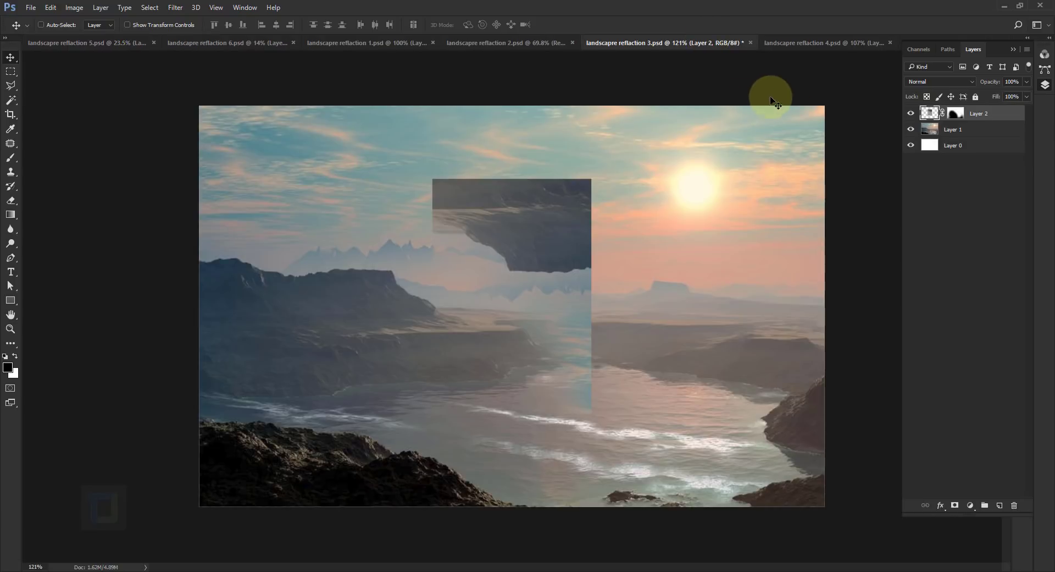
{"action": "left_click", "coordinate": [817, 43]}
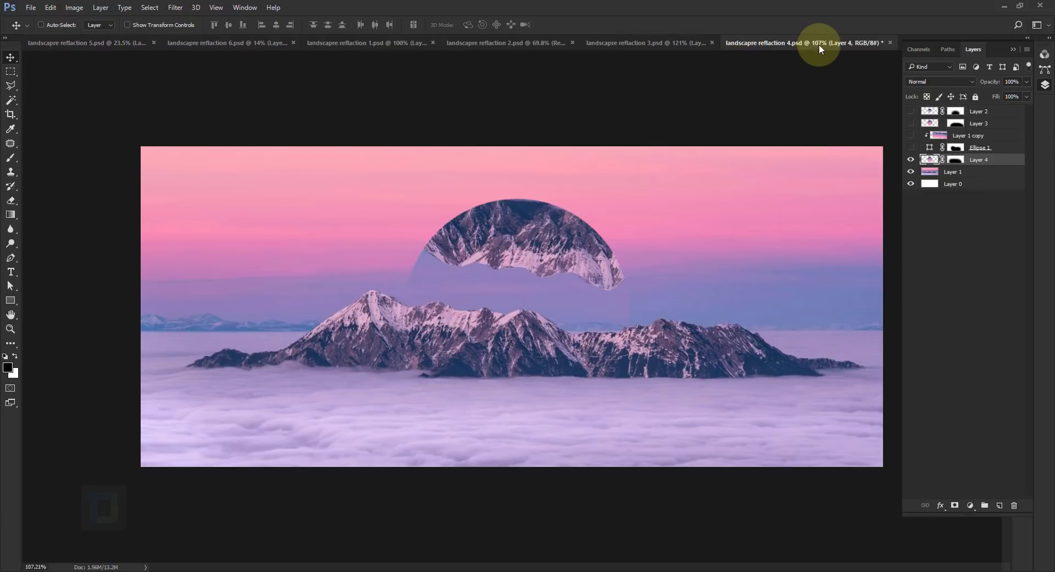
{"action": "left_click", "coordinate": [1014, 51]}
{"action": "left_click", "coordinate": [931, 42]}
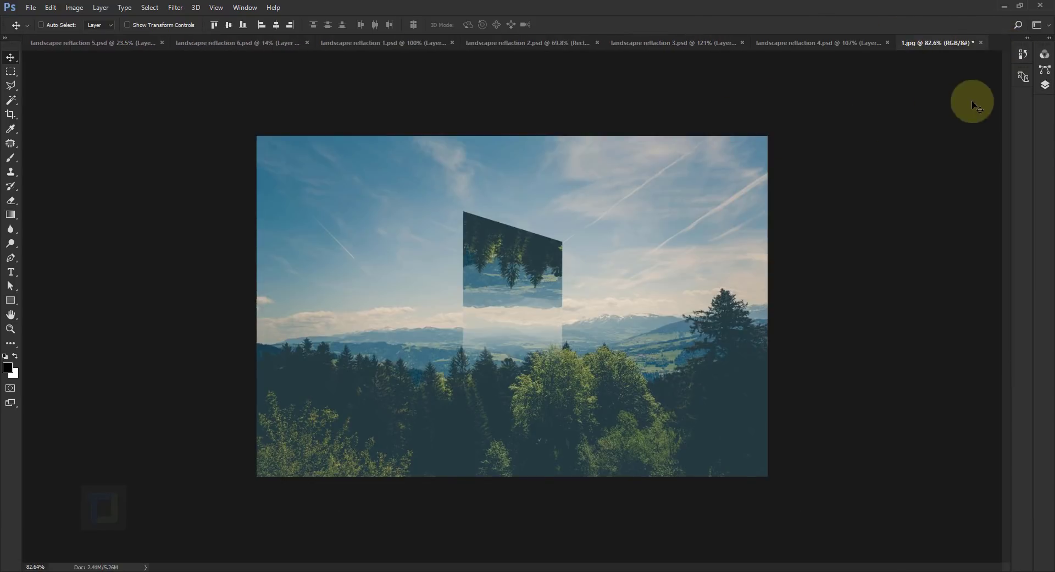
- Slide Background copy so inverted trees fill the rectangle's top, then view landscapre reflaction 5.psd
{"action": "left_click", "coordinate": [1045, 84]}
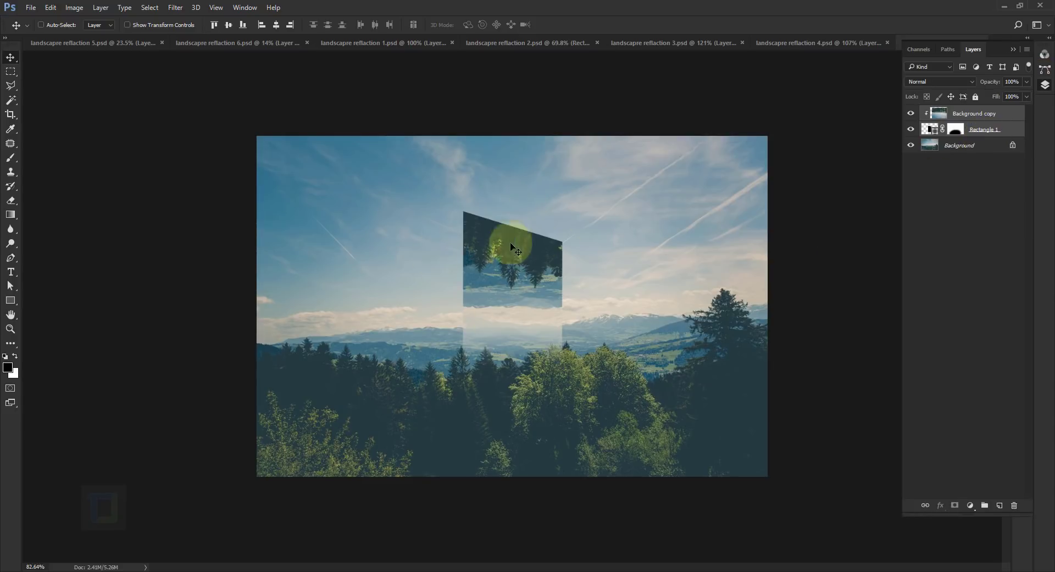
{"action": "left_click", "coordinate": [930, 128]}
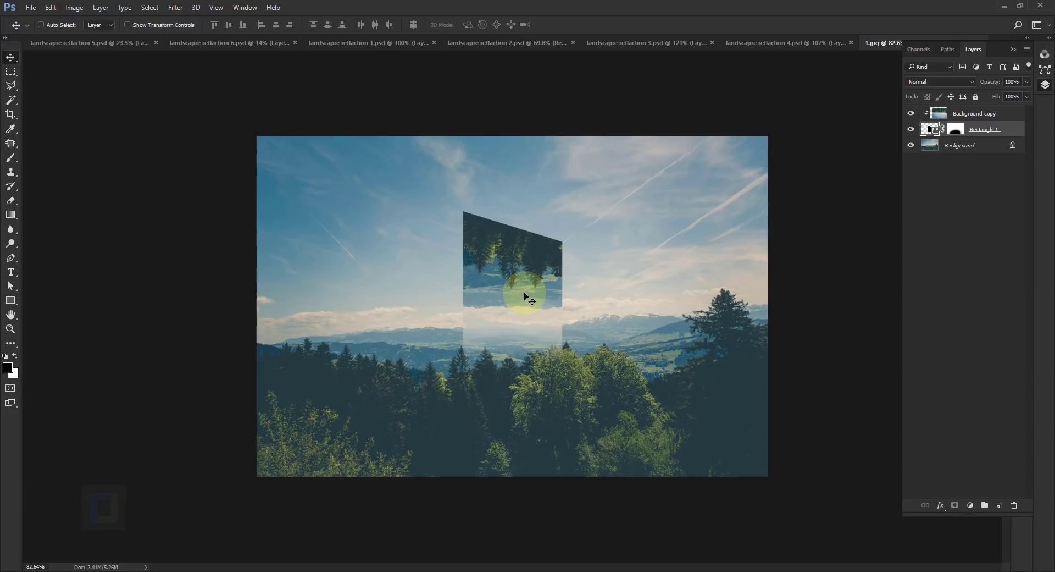
{"action": "left_click", "coordinate": [938, 113]}
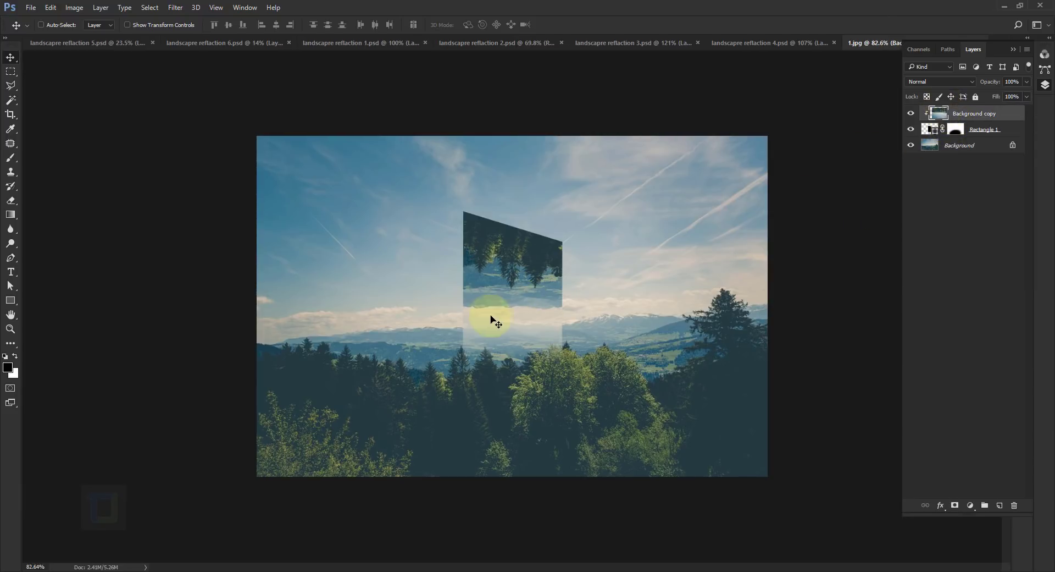
{"action": "left_click_drag", "start_coordinate": [516, 282], "coordinate": [619, 252]}
{"action": "left_click_drag", "start_coordinate": [737, 248], "coordinate": [739, 274]}
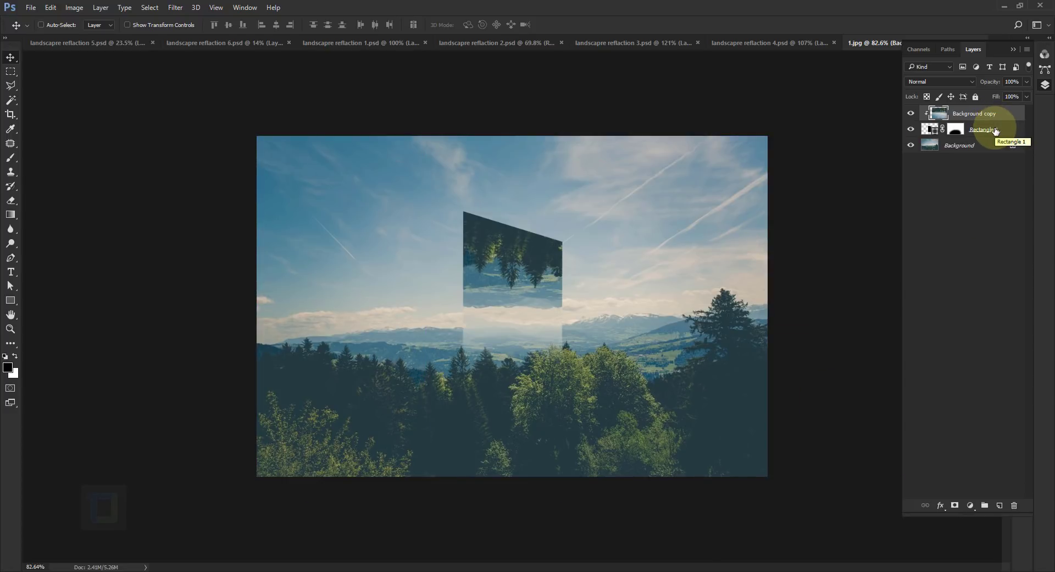
{"action": "key", "text": "ctrl+Tab"}
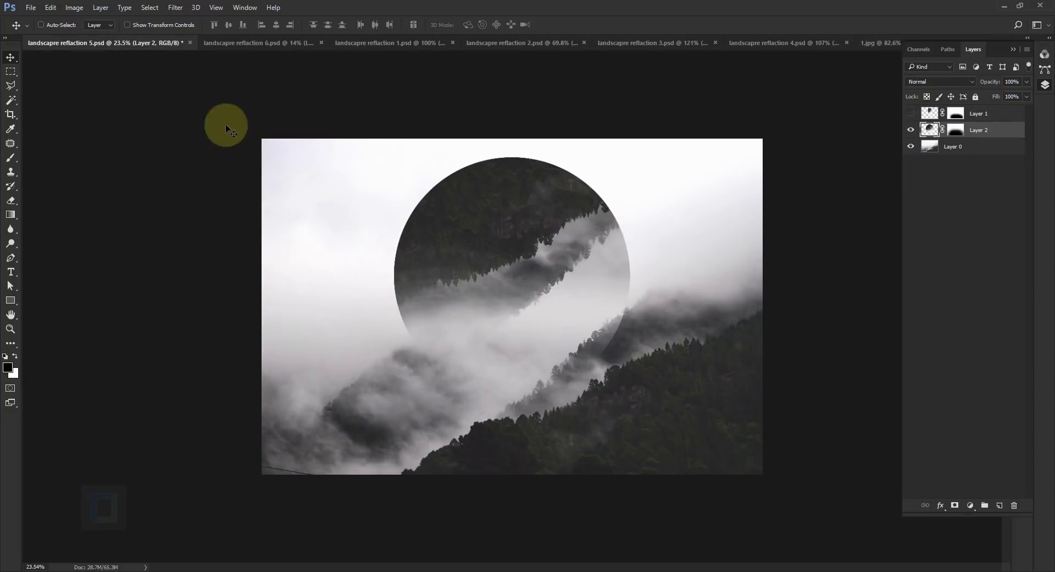
- Flip through the orange, teal, forest and sunset lake examples, ending on landscapre reflaction 4.psd
{"action": "left_click", "coordinate": [285, 40]}
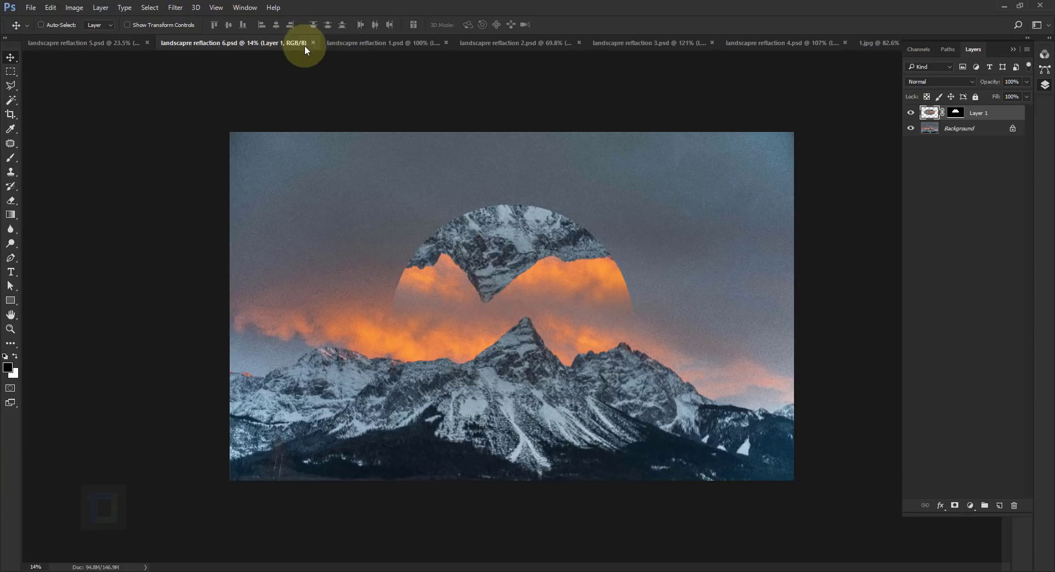
{"action": "left_click", "coordinate": [406, 44]}
{"action": "left_click", "coordinate": [570, 43]}
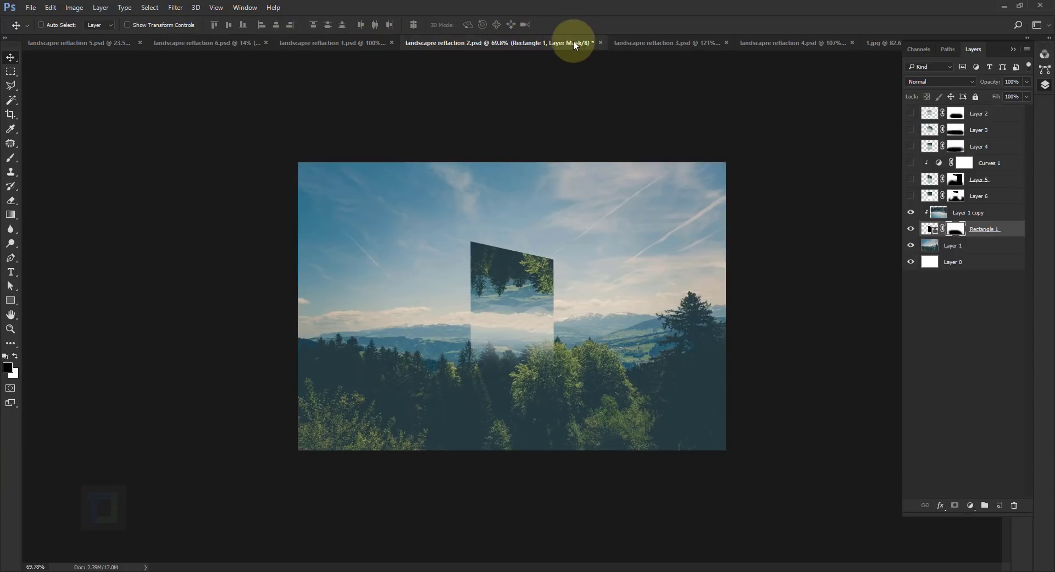
{"action": "left_click", "coordinate": [638, 43]}
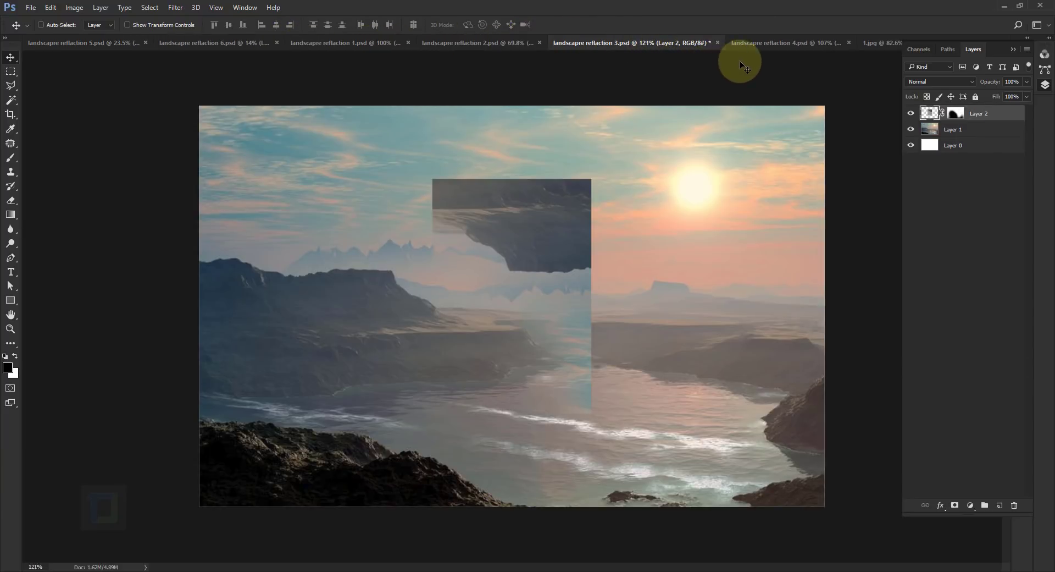
{"action": "left_click", "coordinate": [746, 43]}
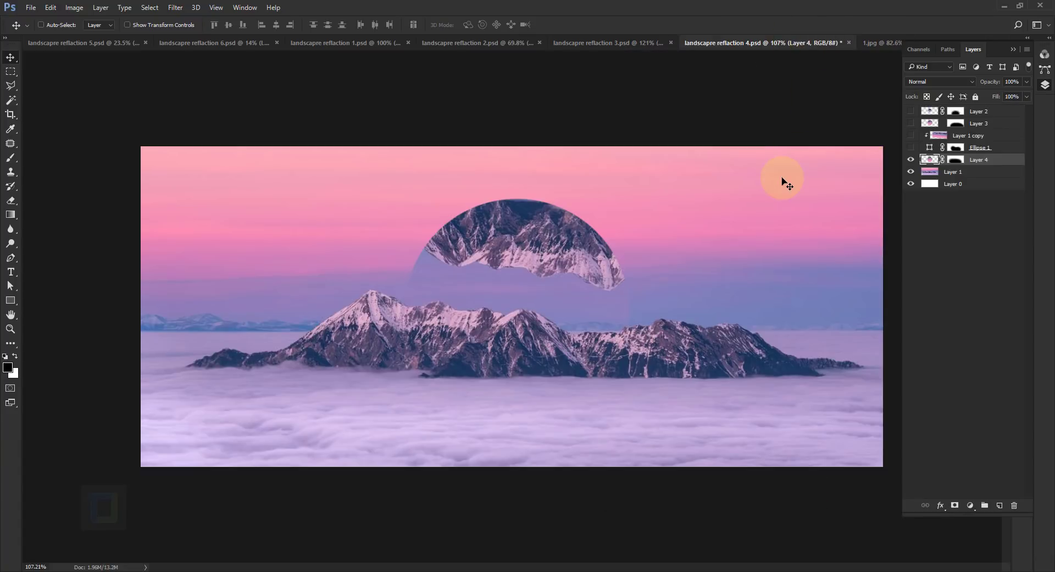